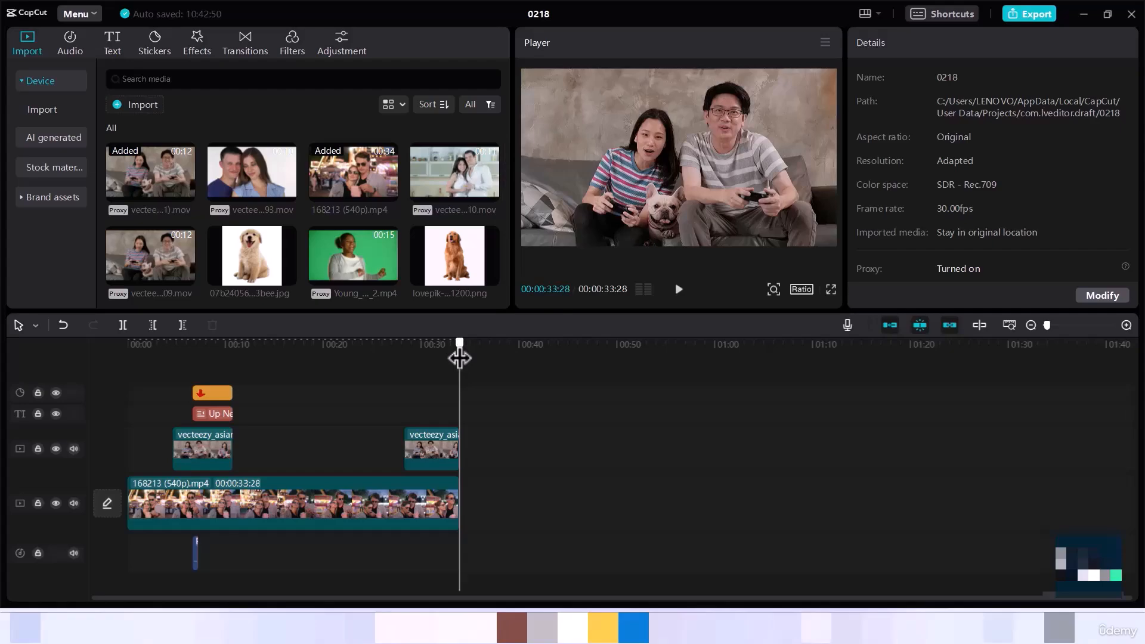
Add a default text clip to the timeline starting at about 00:00:20:26.
{"action": "left_click_drag", "start_coordinate": [459, 358], "coordinate": [404, 354]}
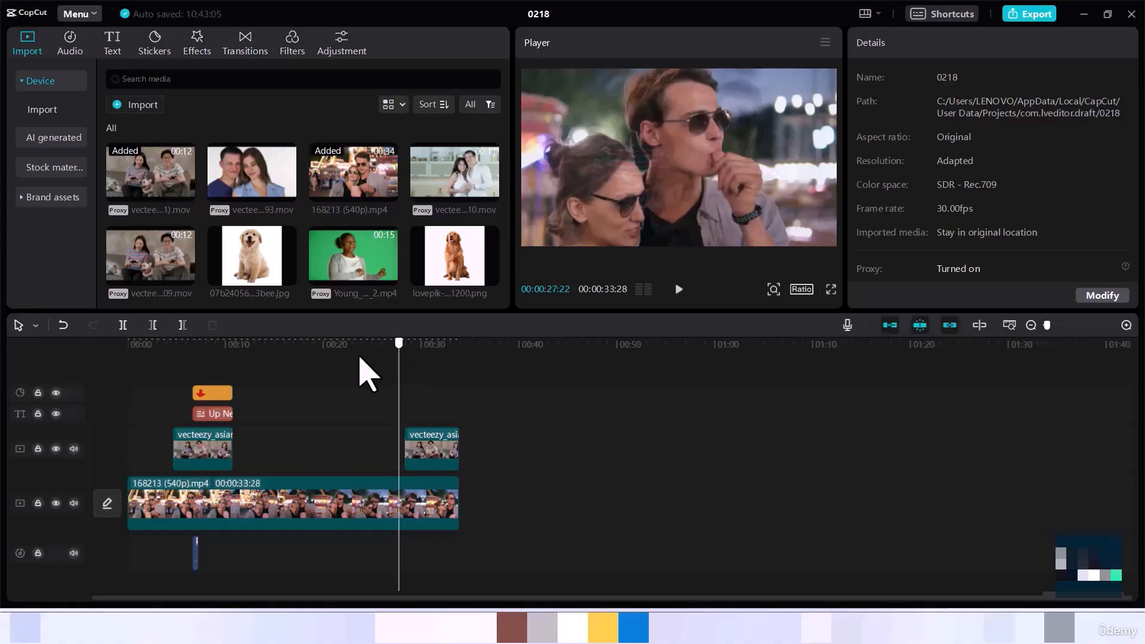
{"action": "left_click", "coordinate": [332, 360]}
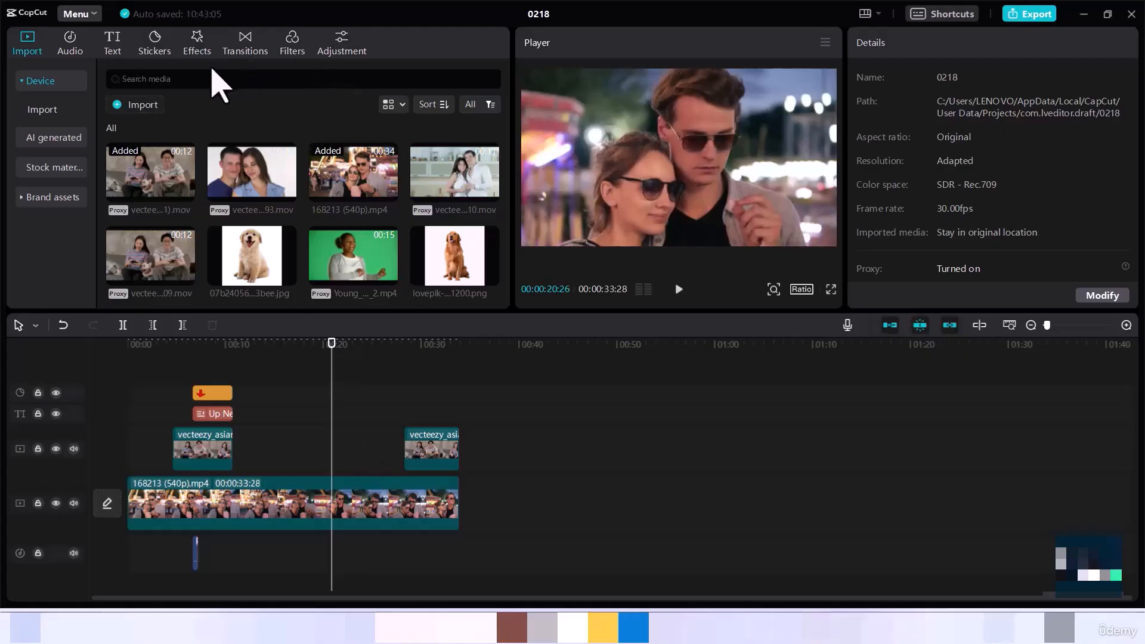
{"action": "left_click", "coordinate": [111, 51]}
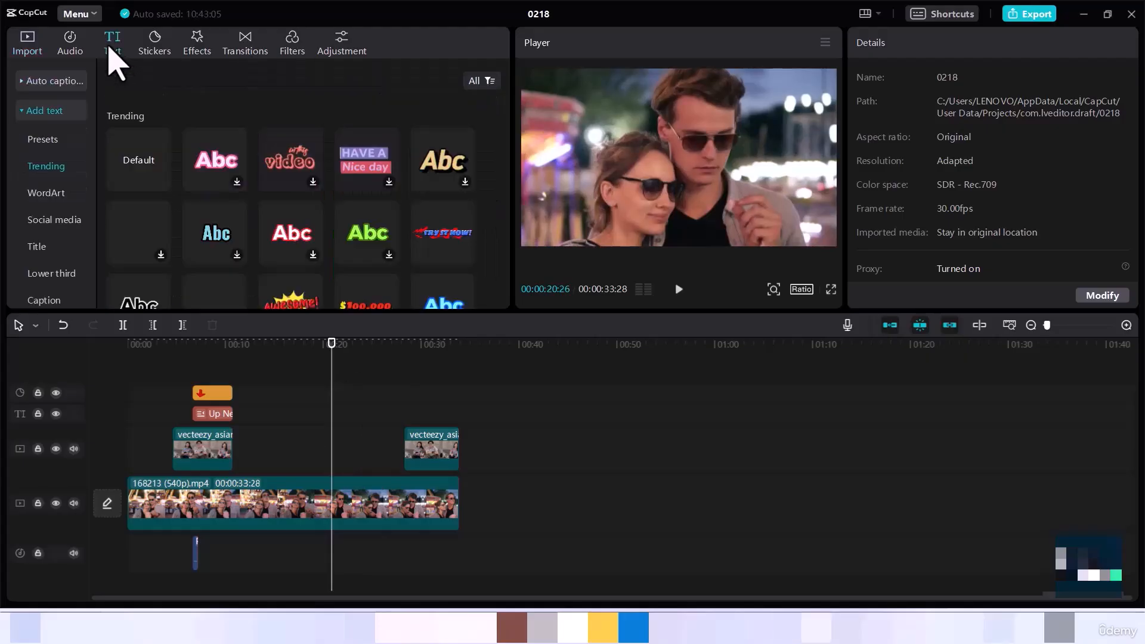
{"action": "mouse_move", "coordinate": [135, 161]}
{"action": "left_click", "coordinate": [160, 183]}
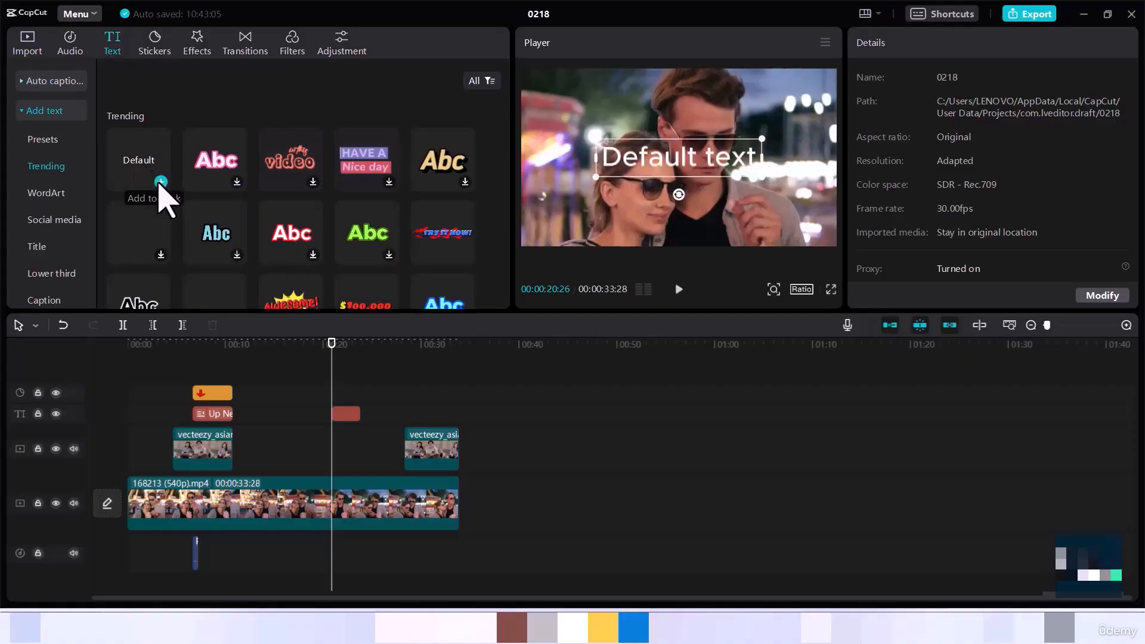
Replace the new text clip's wording with "Thanks for following this course so far I hope you are enjoying every bit of it.".
{"action": "left_click", "coordinate": [733, 165]}
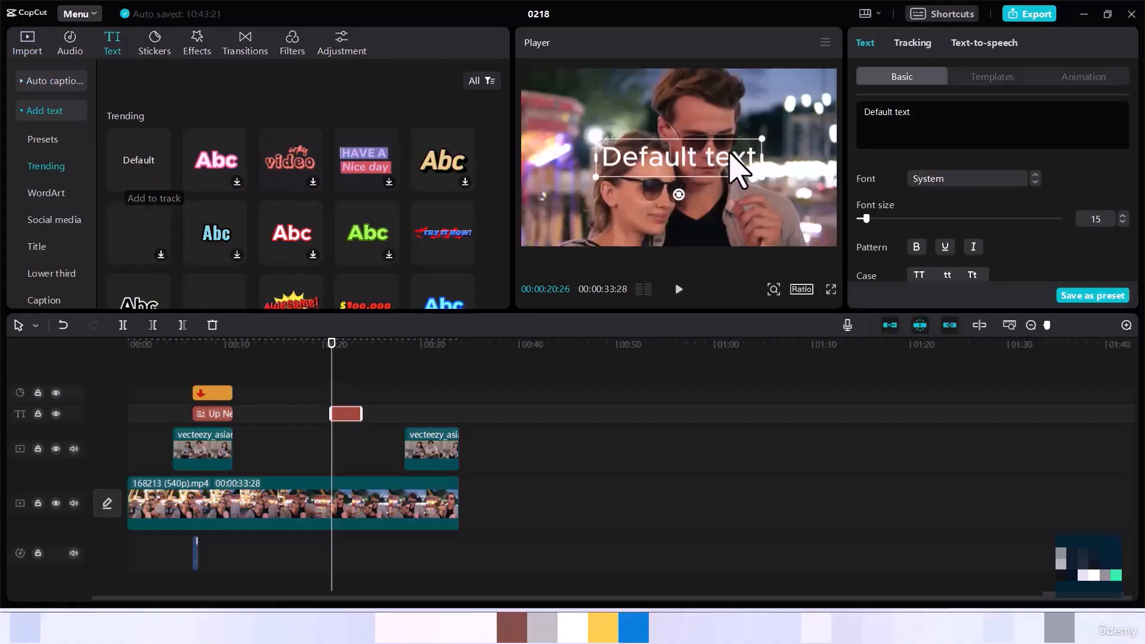
{"action": "left_click", "coordinate": [905, 119]}
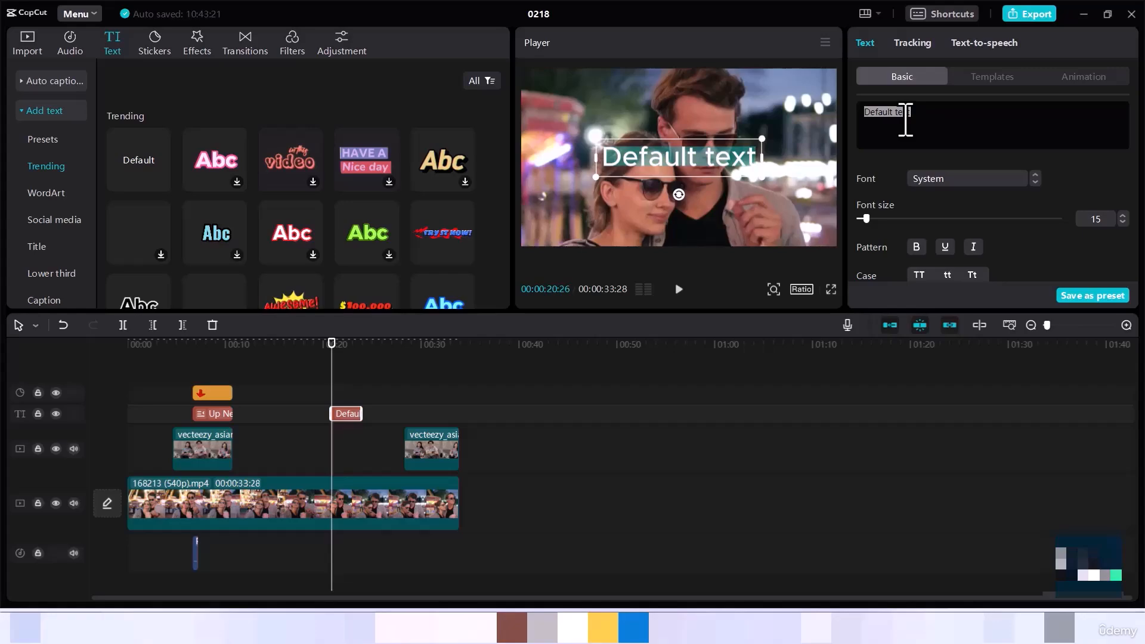
{"action": "type", "text": "Thanks"}
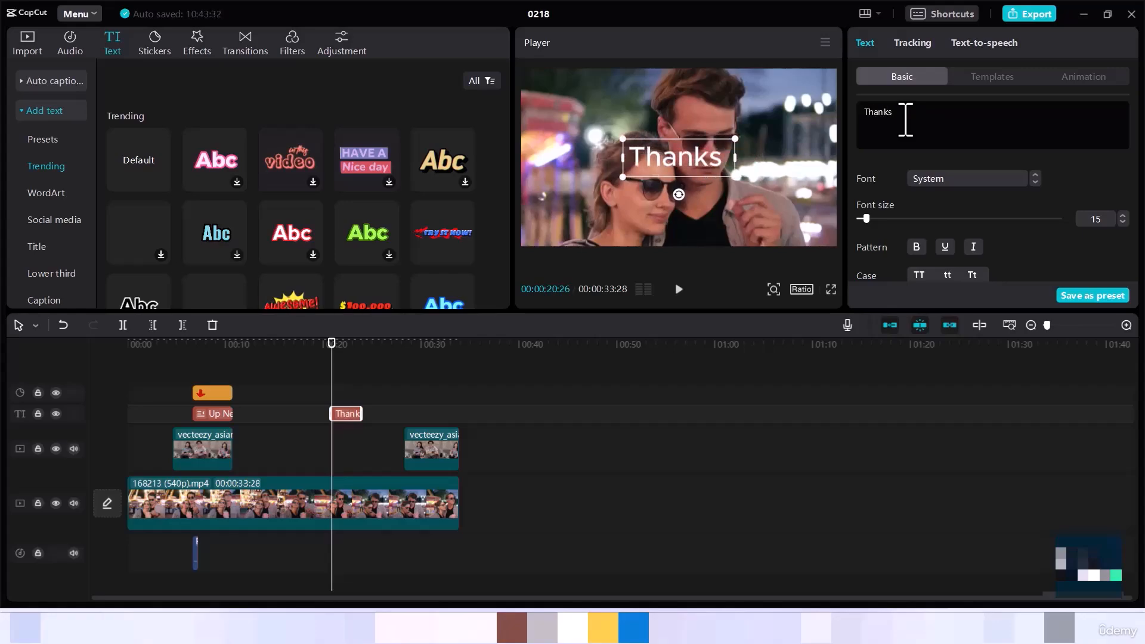
{"action": "type", "text": " for"}
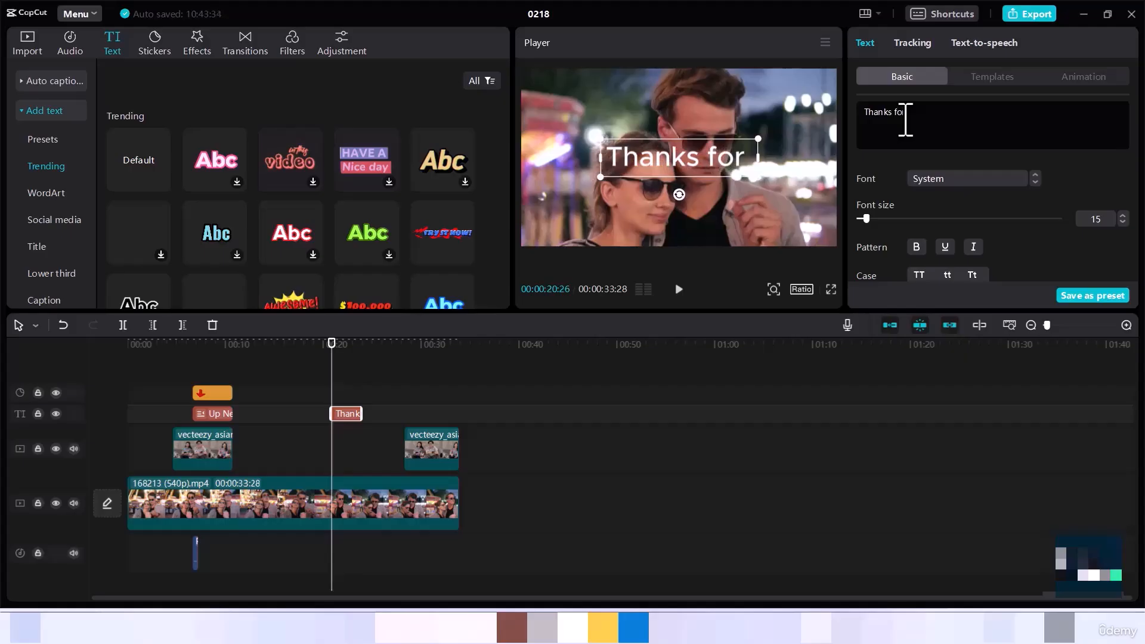
{"action": "type", "text": " f"}
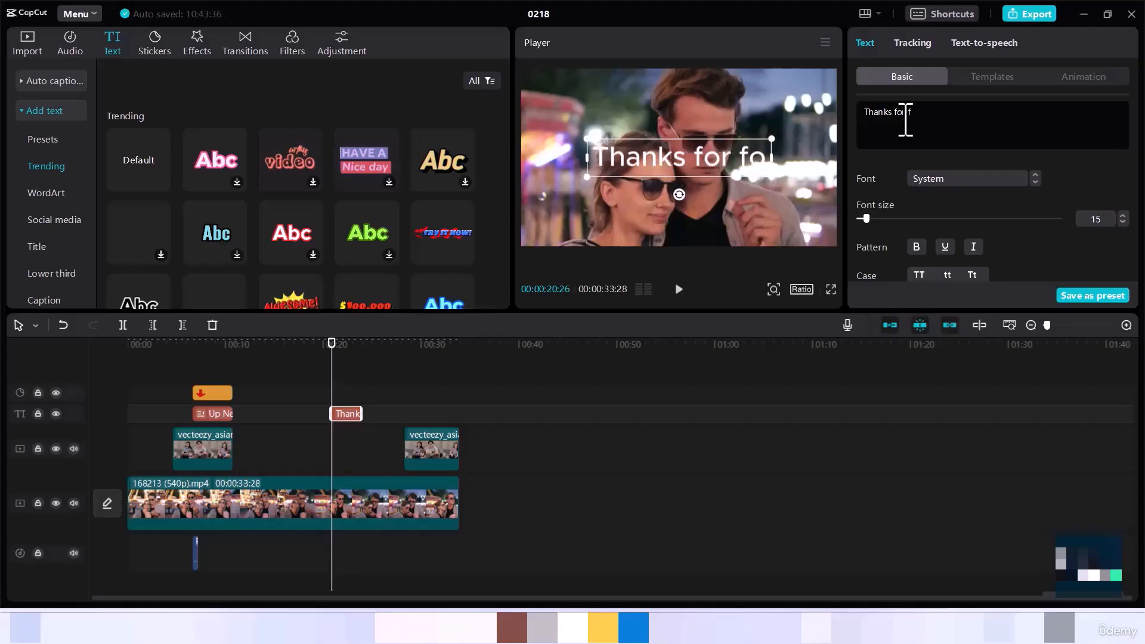
{"action": "type", "text": "ollowin"}
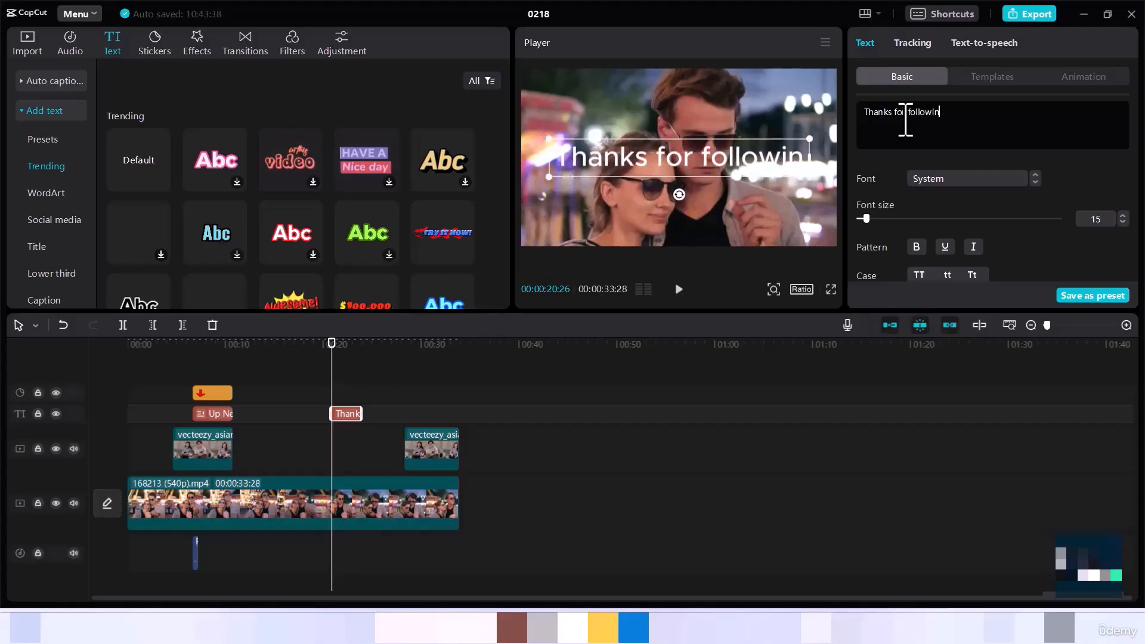
{"action": "type", "text": "g this c"}
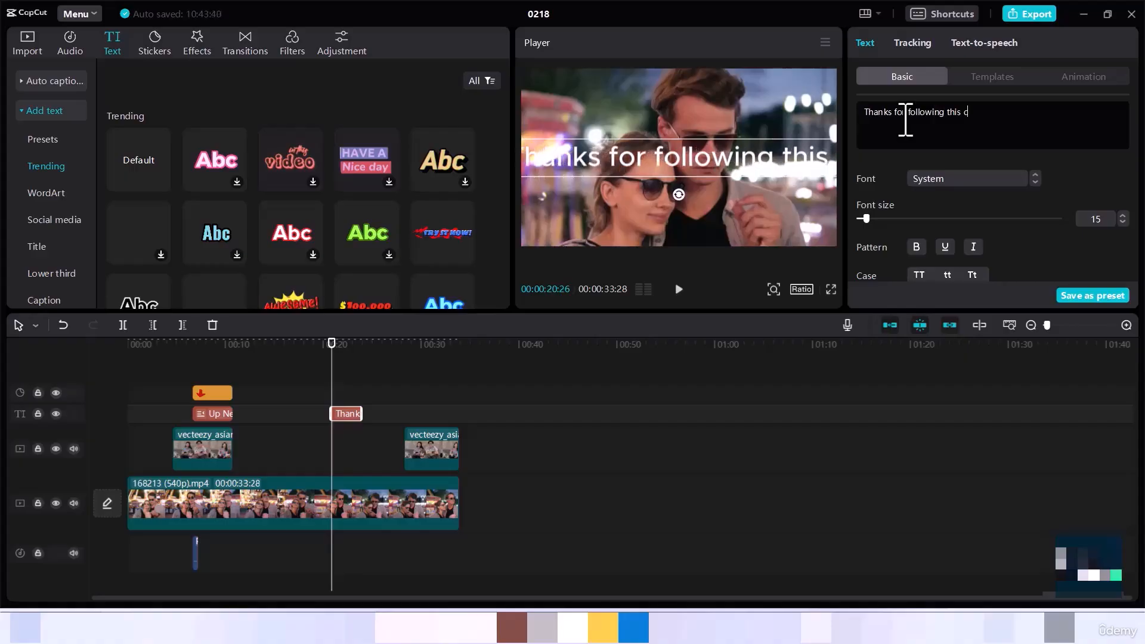
{"action": "type", "text": "ourse "}
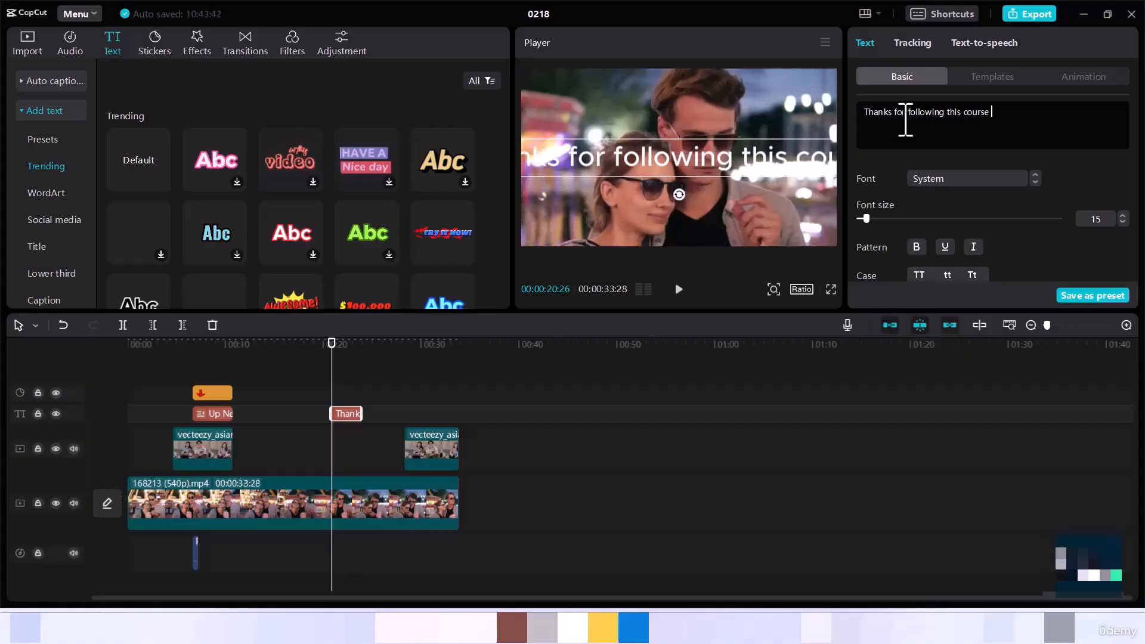
{"action": "type", "text": "so far"}
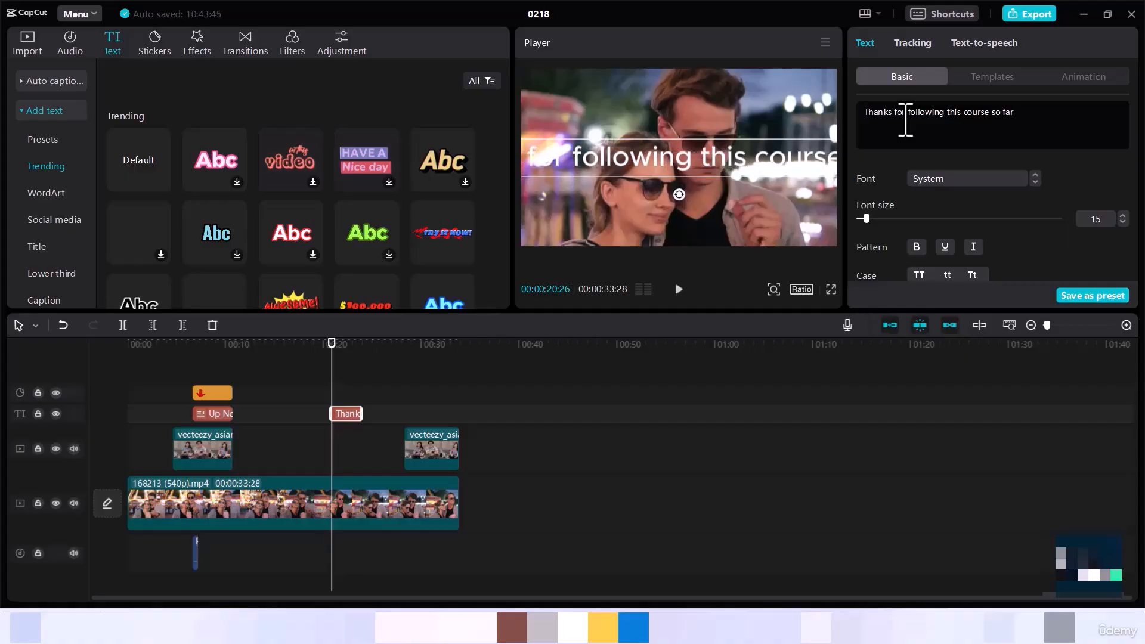
{"action": "type", "text": " I h"}
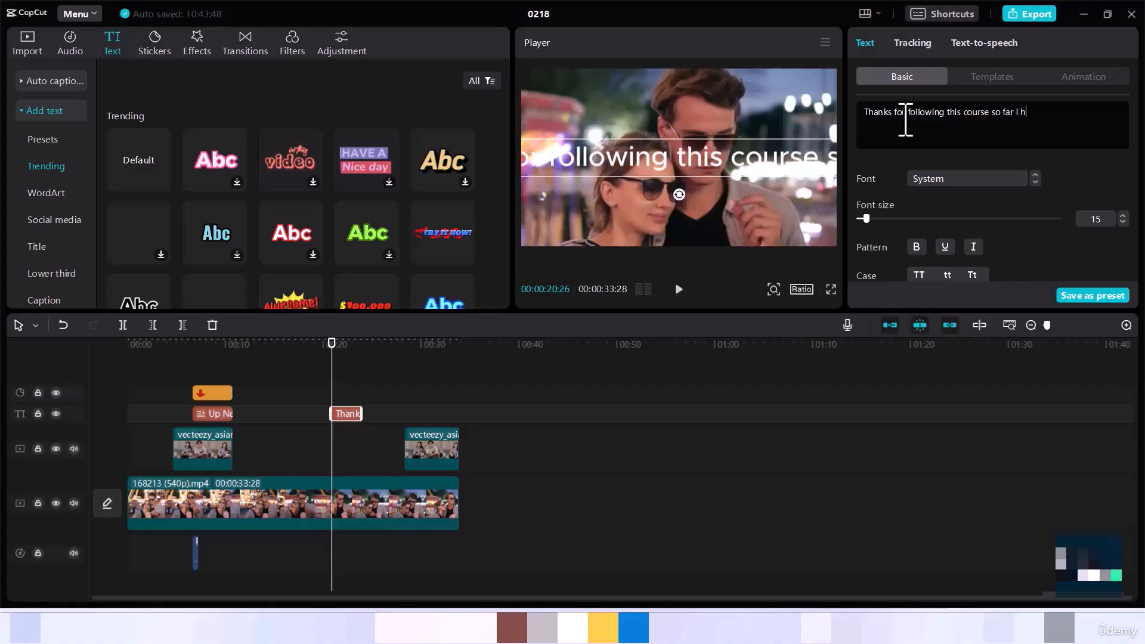
{"action": "type", "text": "ope you "}
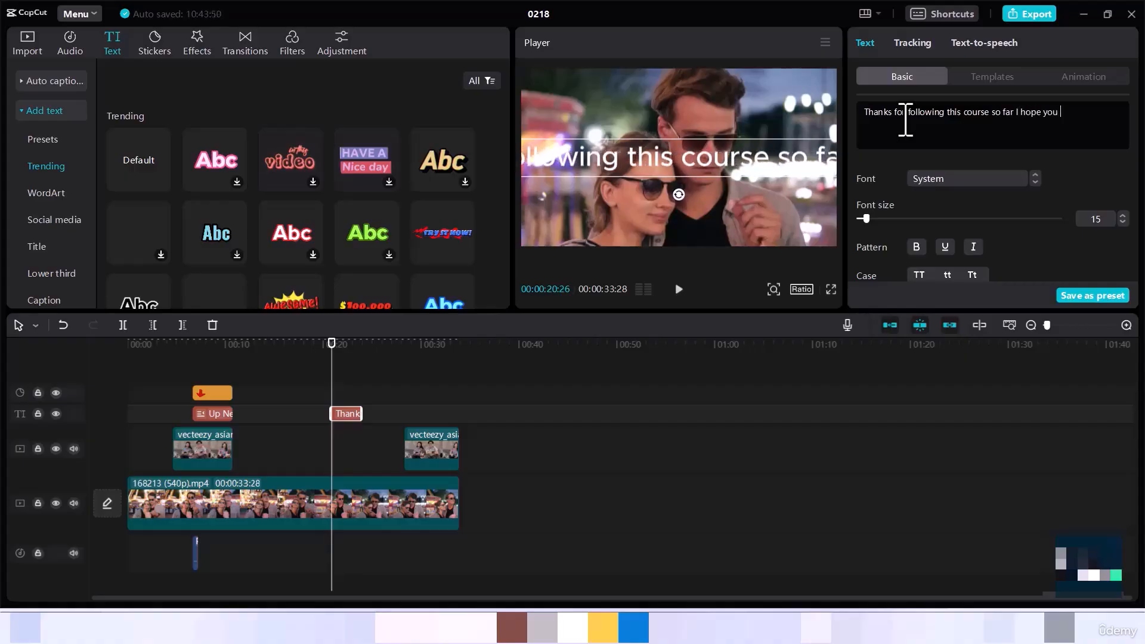
{"action": "type", "text": "are"}
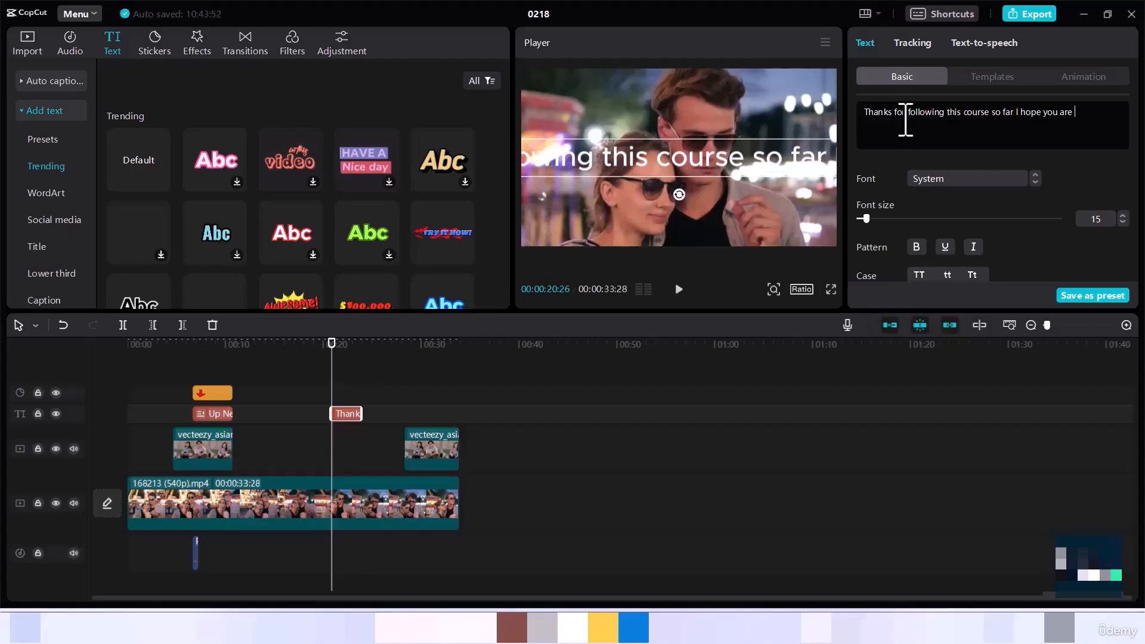
{"action": "type", "text": " en"}
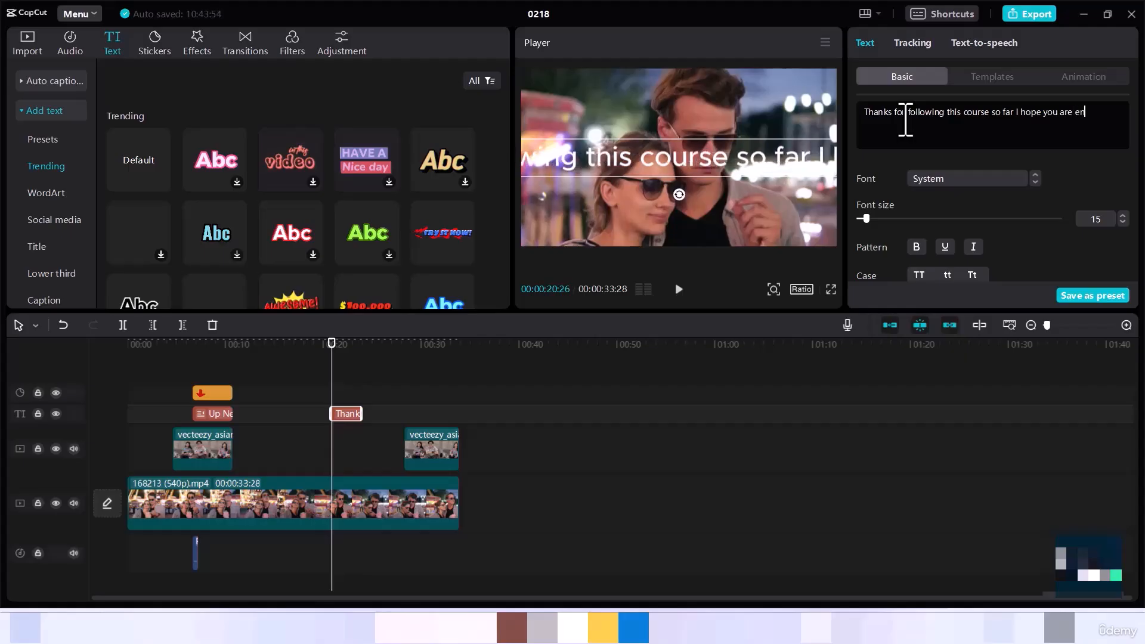
{"action": "type", "text": "joyinm"}
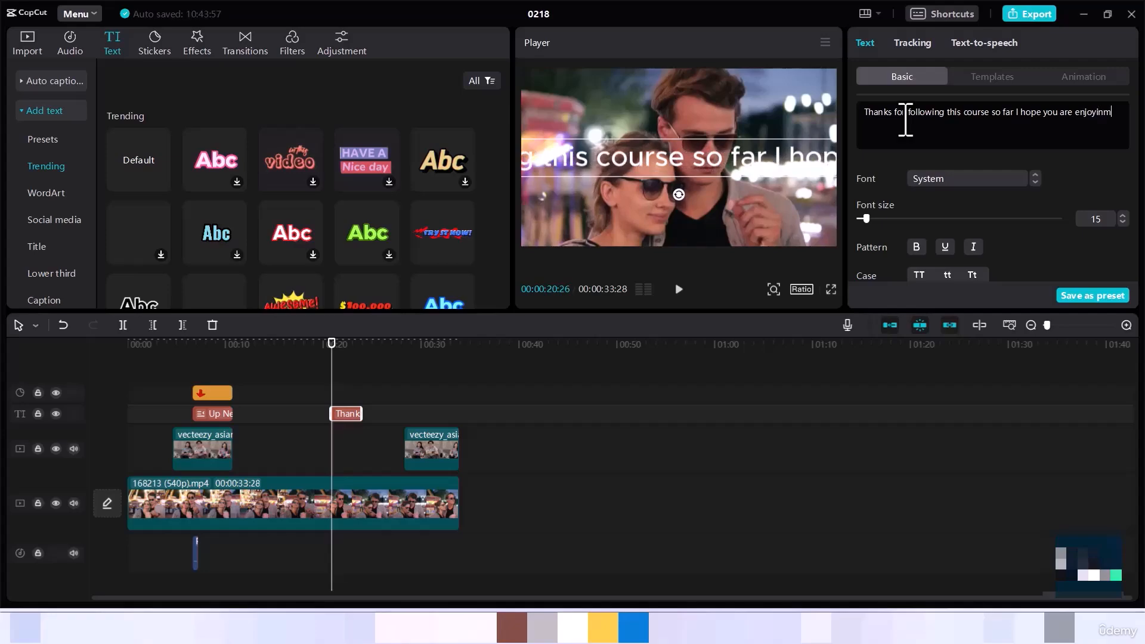
{"action": "key", "text": "BackSpace"}
{"action": "type", "text": "g"}
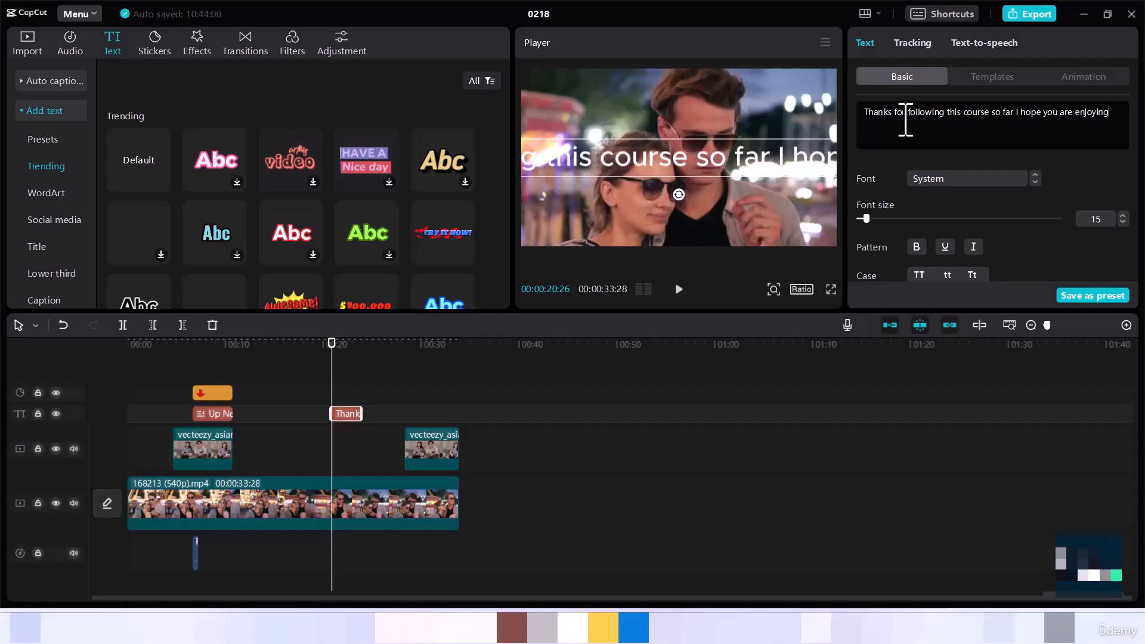
{"action": "type", "text": " every"}
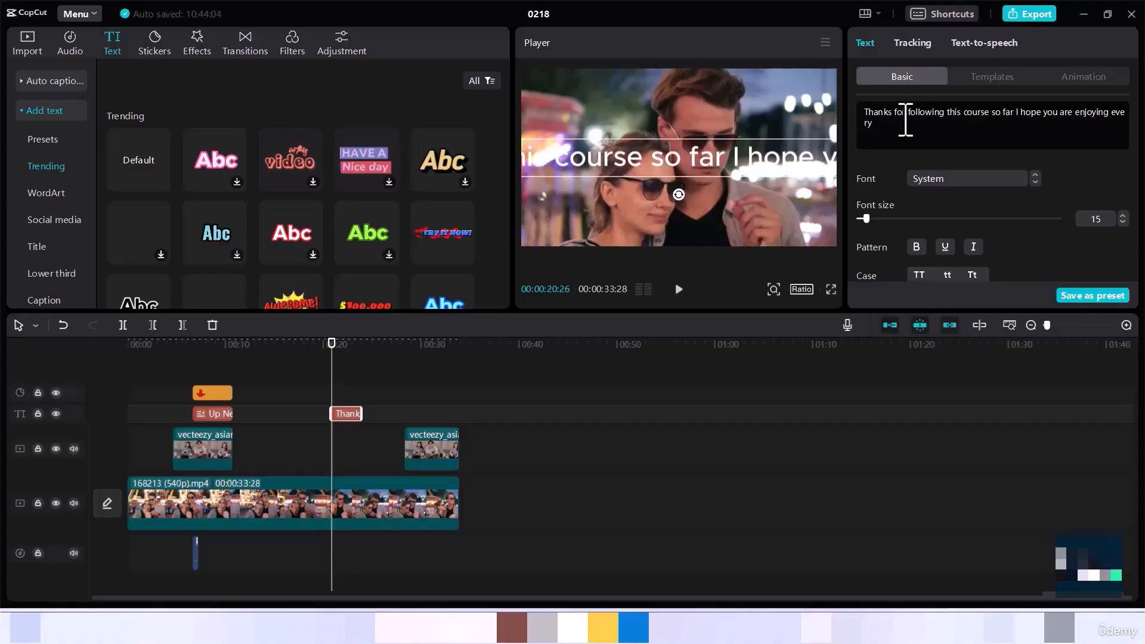
{"action": "type", "text": " bit"}
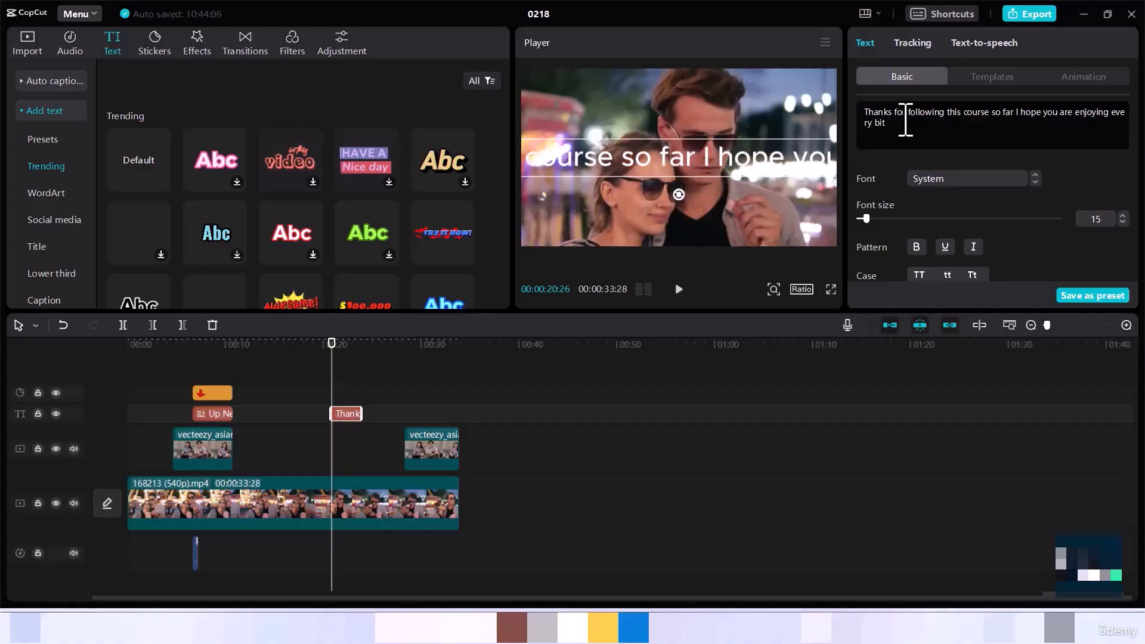
{"action": "type", "text": " of it"}
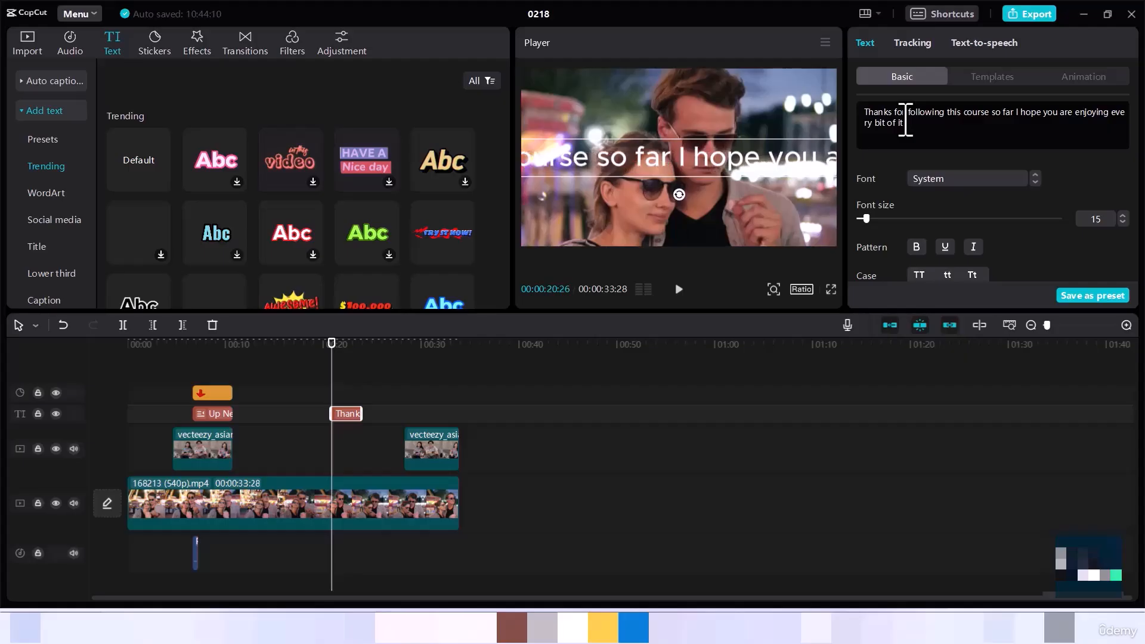
Append the sentence "Remember to follow, like, share, and subcribe" to the end of the clip's text.
{"action": "type", "text": " Re"}
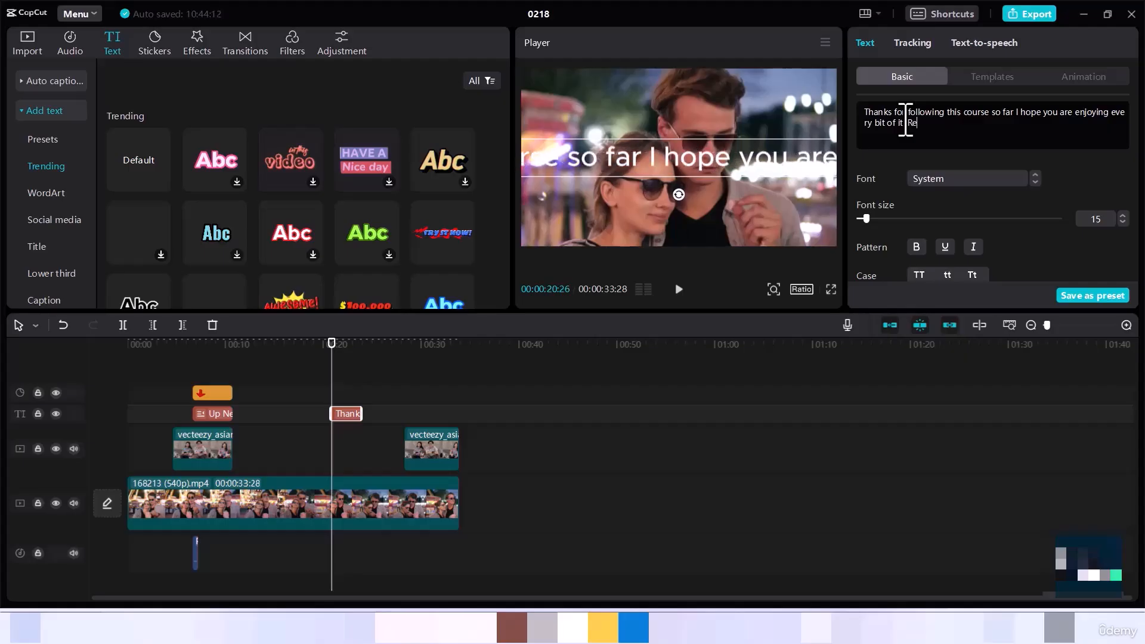
{"action": "type", "text": "member"}
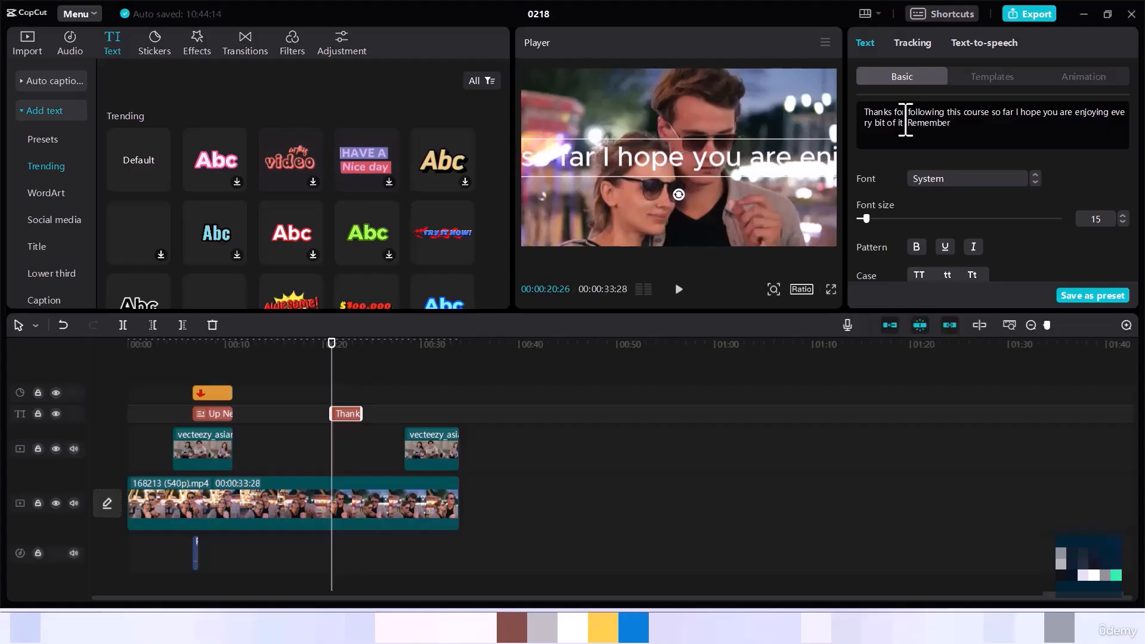
{"action": "type", "text": " to "}
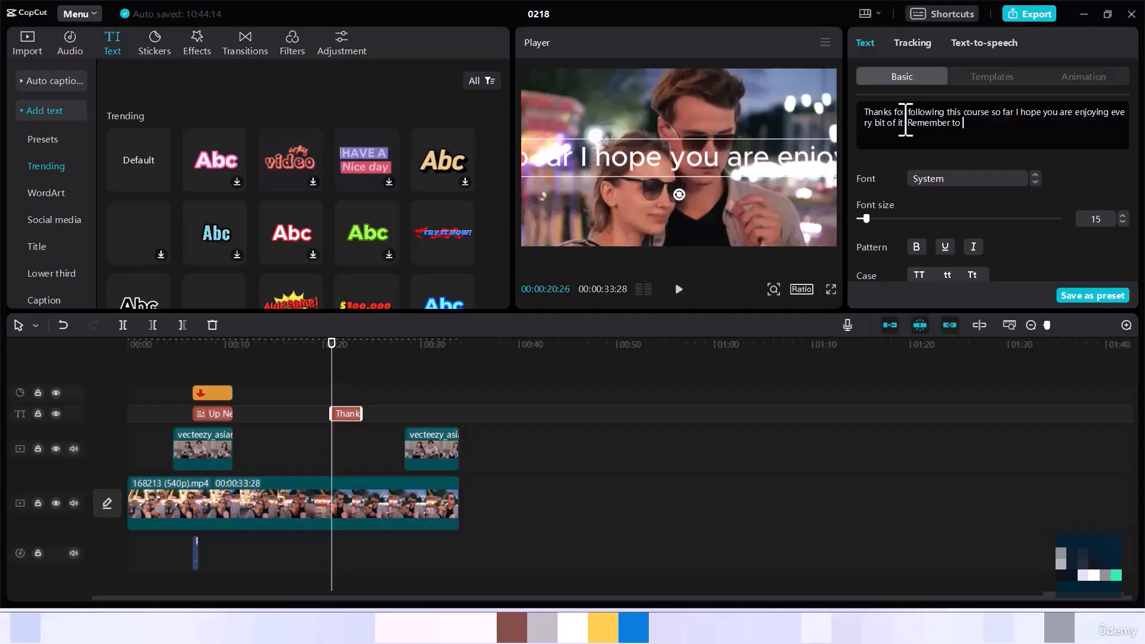
{"action": "type", "text": "follow"}
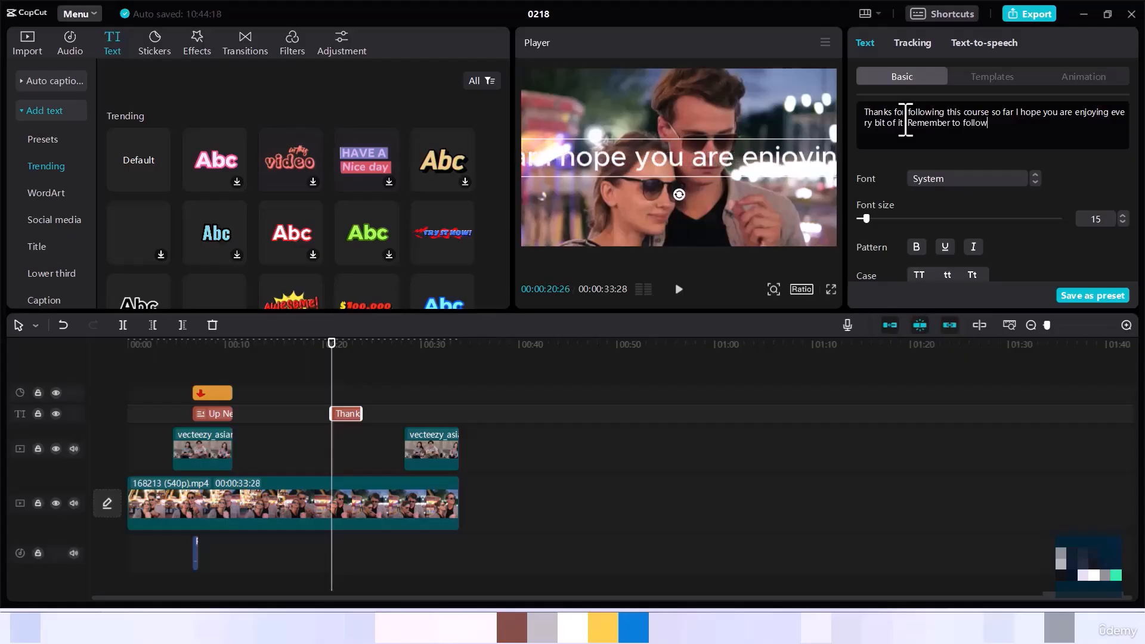
{"action": "type", "text": ", "}
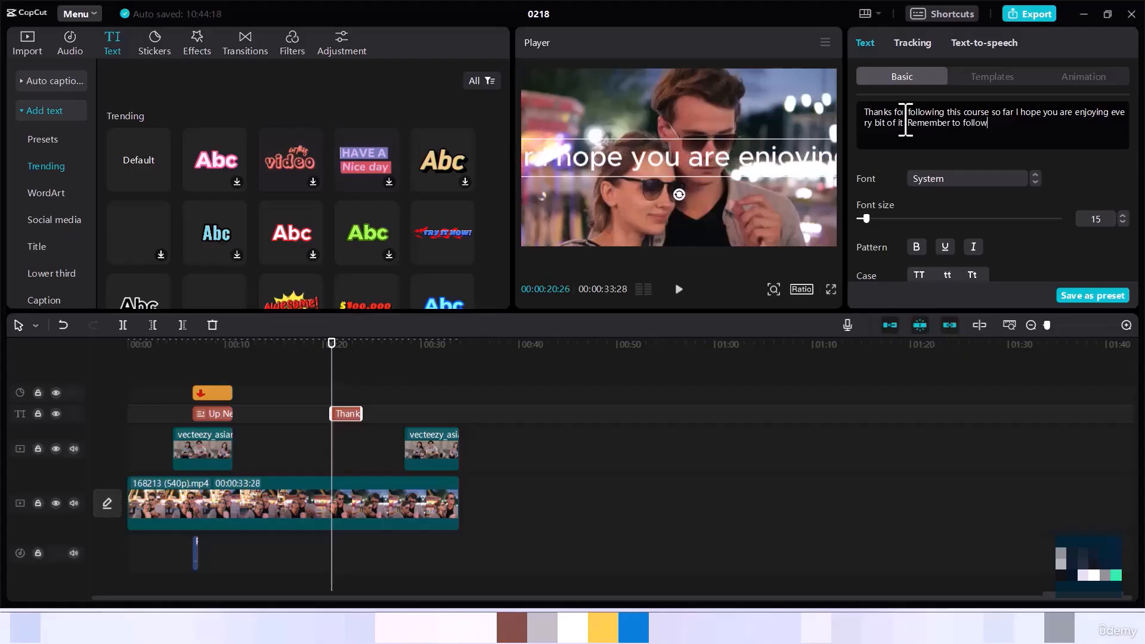
{"action": "type", "text": "k"}
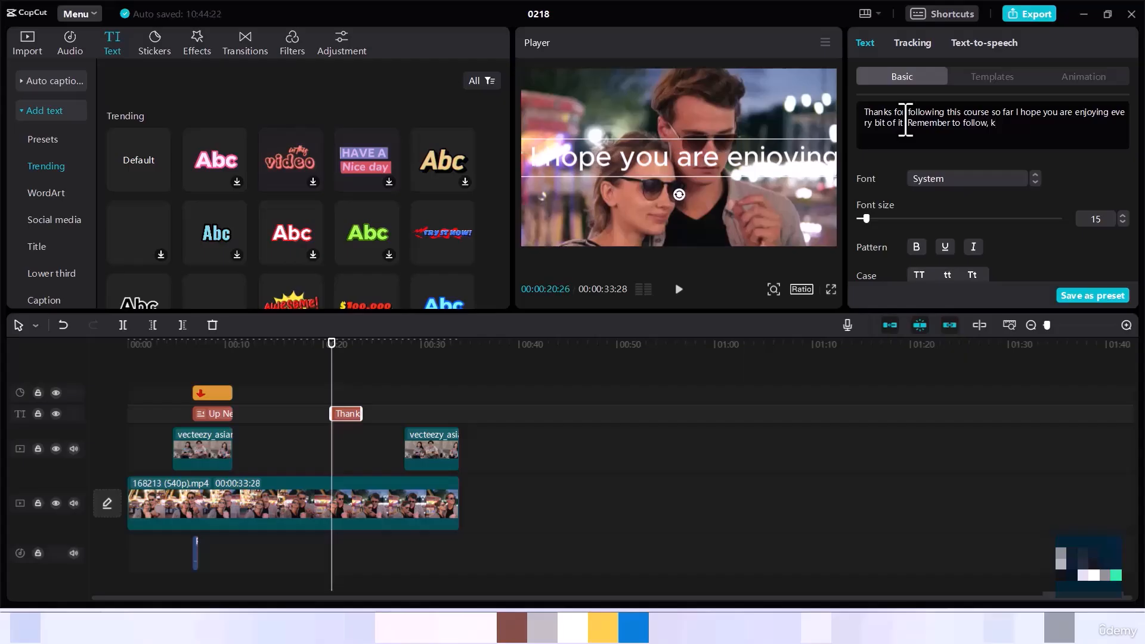
{"action": "key", "text": "BackSpace"}
{"action": "type", "text": "like"}
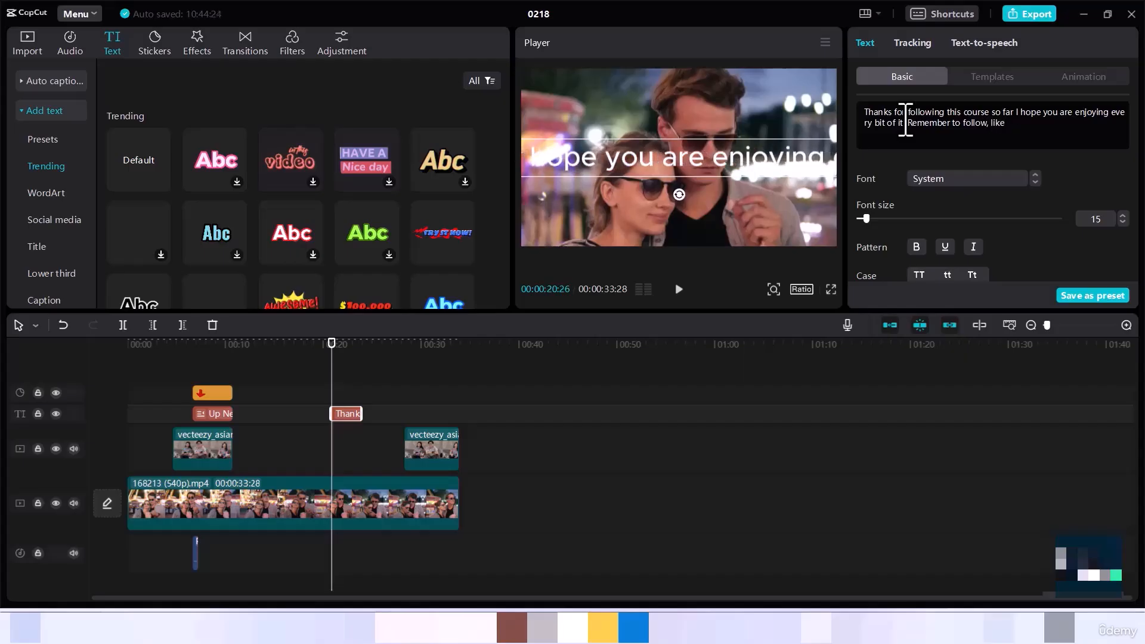
{"action": "type", "text": ", share"}
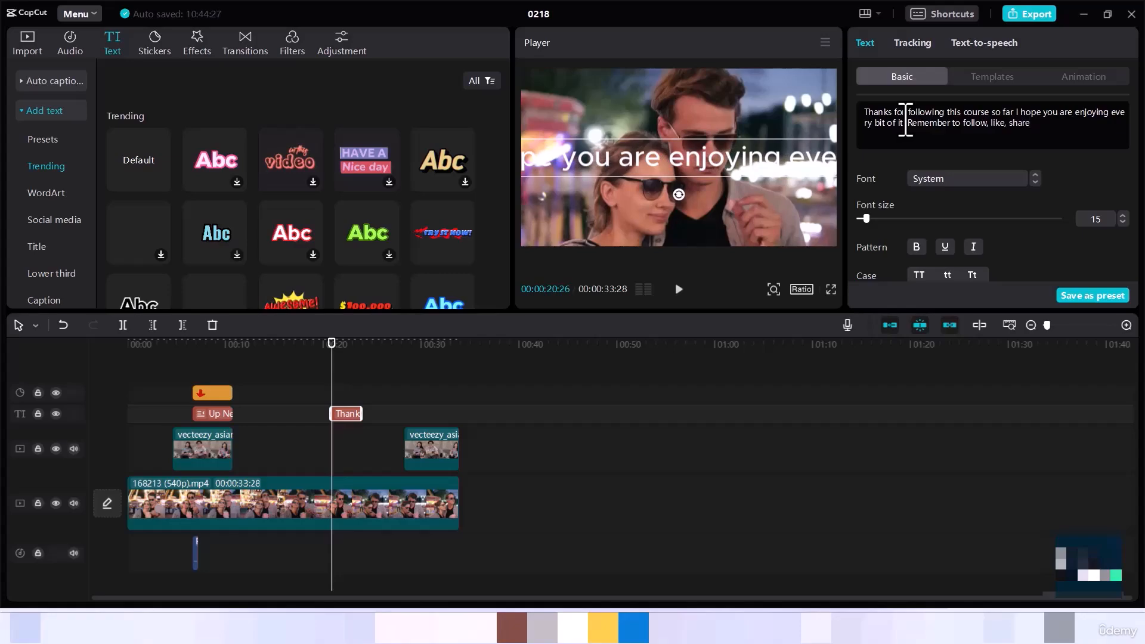
{"action": "type", "text": ", "}
{"action": "type", "text": "a"}
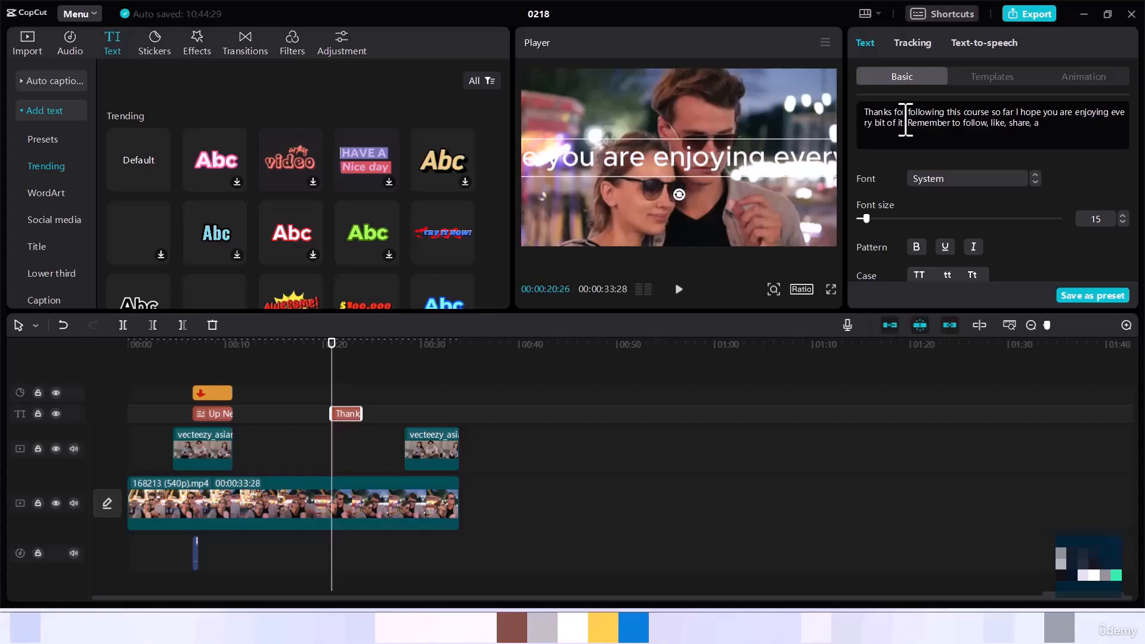
{"action": "type", "text": "nd s"}
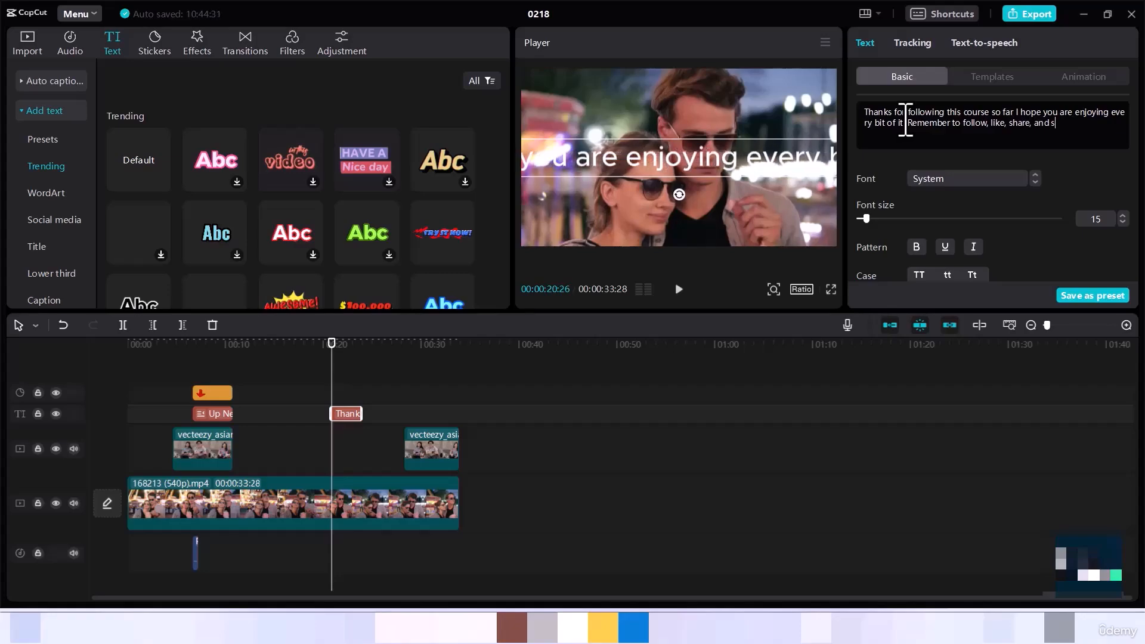
{"action": "type", "text": "ub"}
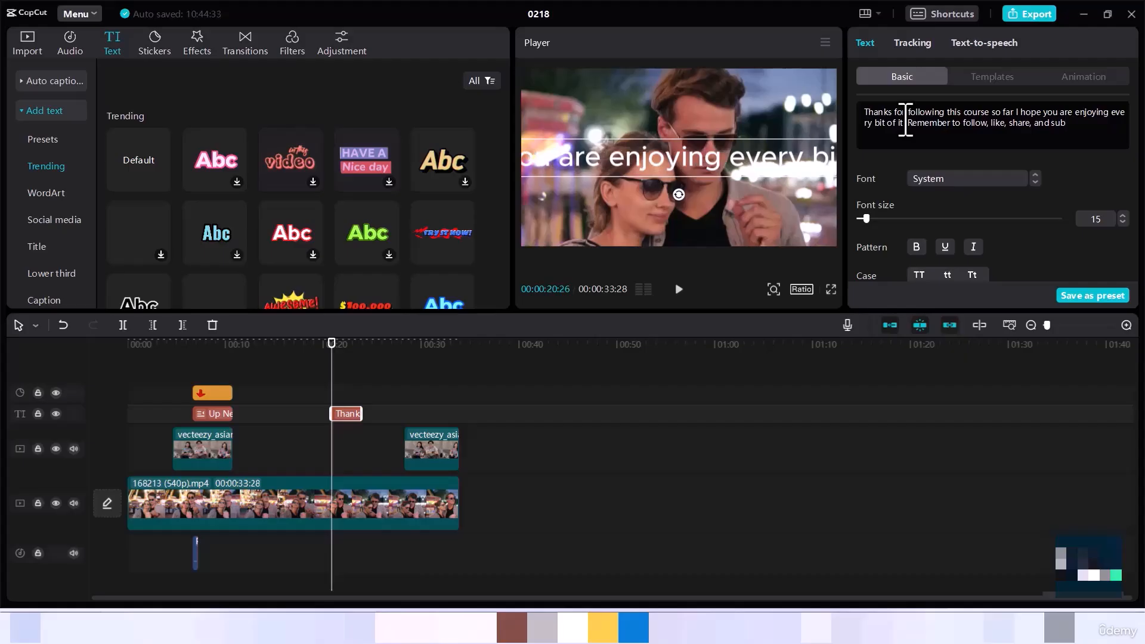
{"action": "type", "text": "cri"}
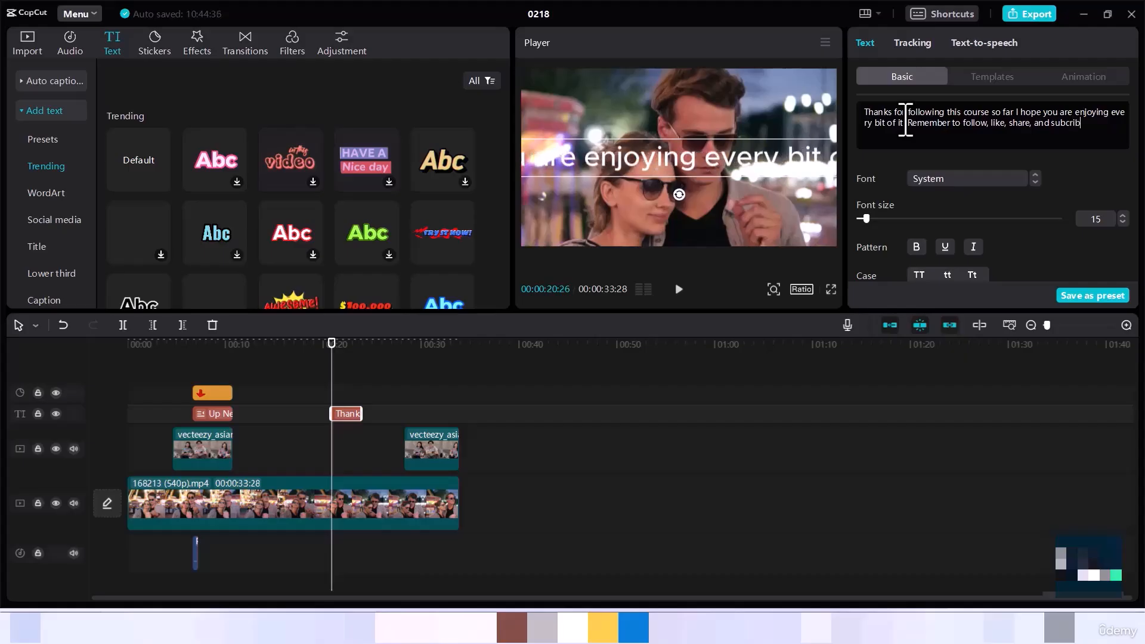
{"action": "type", "text": "be"}
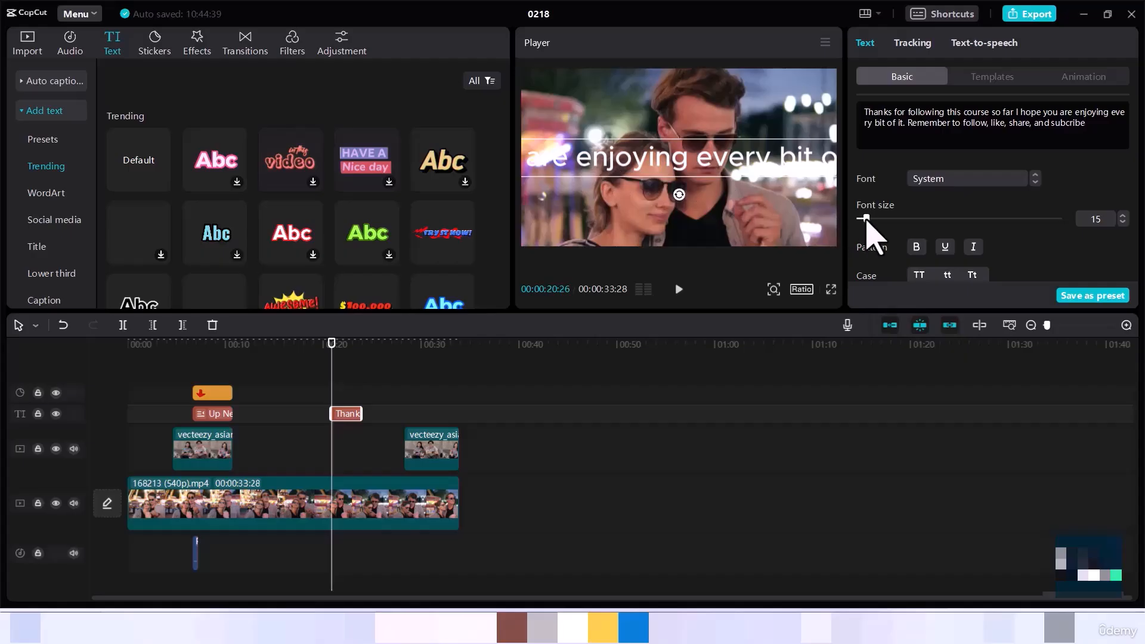
Set the thank-you text's font size to 5 and place it just outside the video frame's lower right corner, about X 5172, Y -1002.
{"action": "left_click_drag", "start_coordinate": [864, 218], "coordinate": [858, 219]}
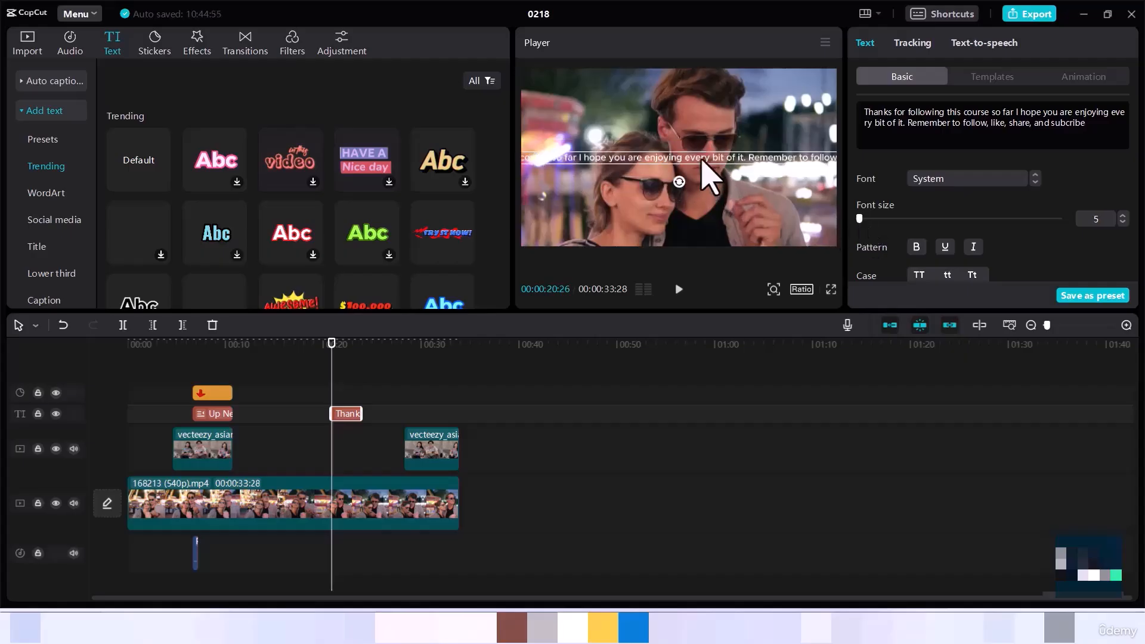
{"action": "left_click_drag", "start_coordinate": [701, 158], "coordinate": [780, 242]}
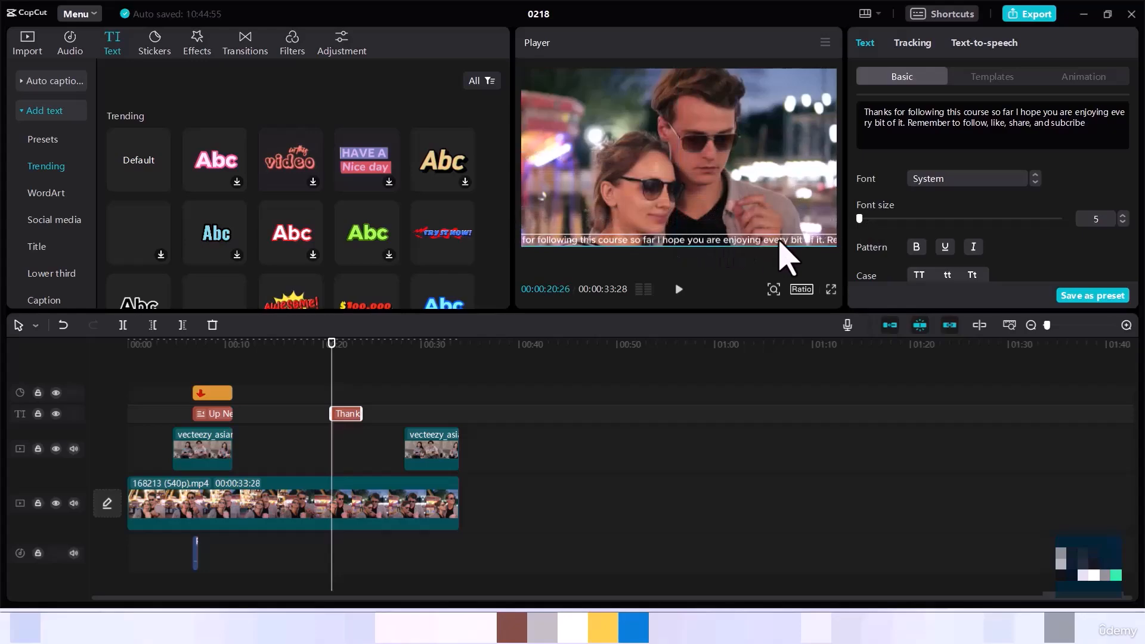
{"action": "left_click_drag", "start_coordinate": [595, 240], "coordinate": [846, 241]}
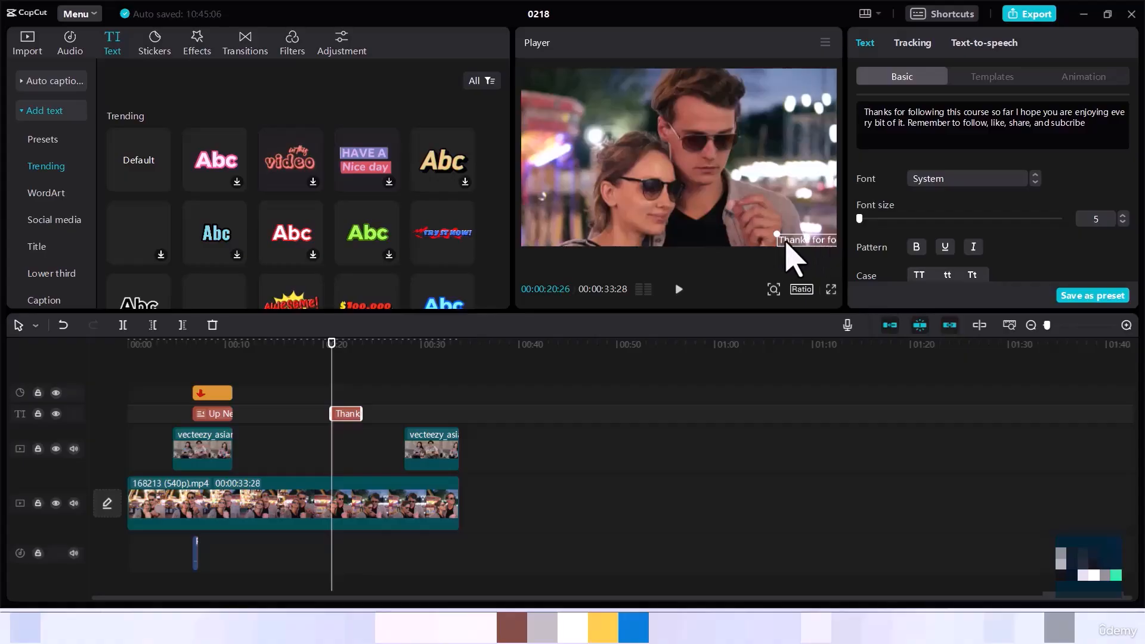
{"action": "left_click_drag", "start_coordinate": [803, 240], "coordinate": [860, 239]}
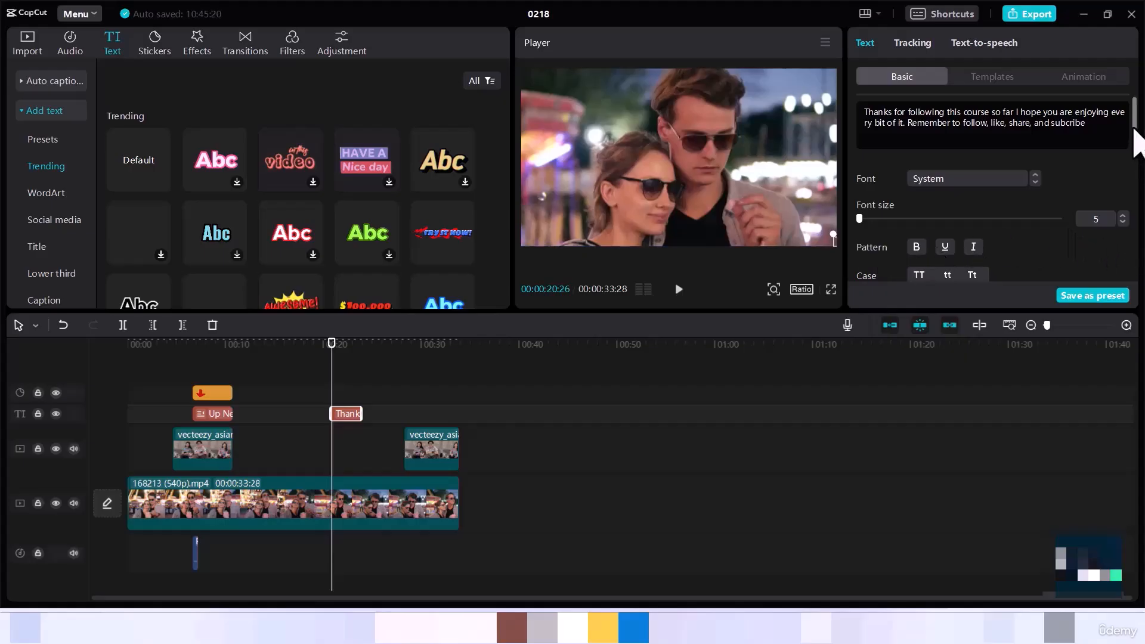
Add a position keyframe to the thank-you text at 00:00:20:26.
{"action": "scroll", "coordinate": [1136, 146], "scroll_direction": "down", "scroll_amount": 3}
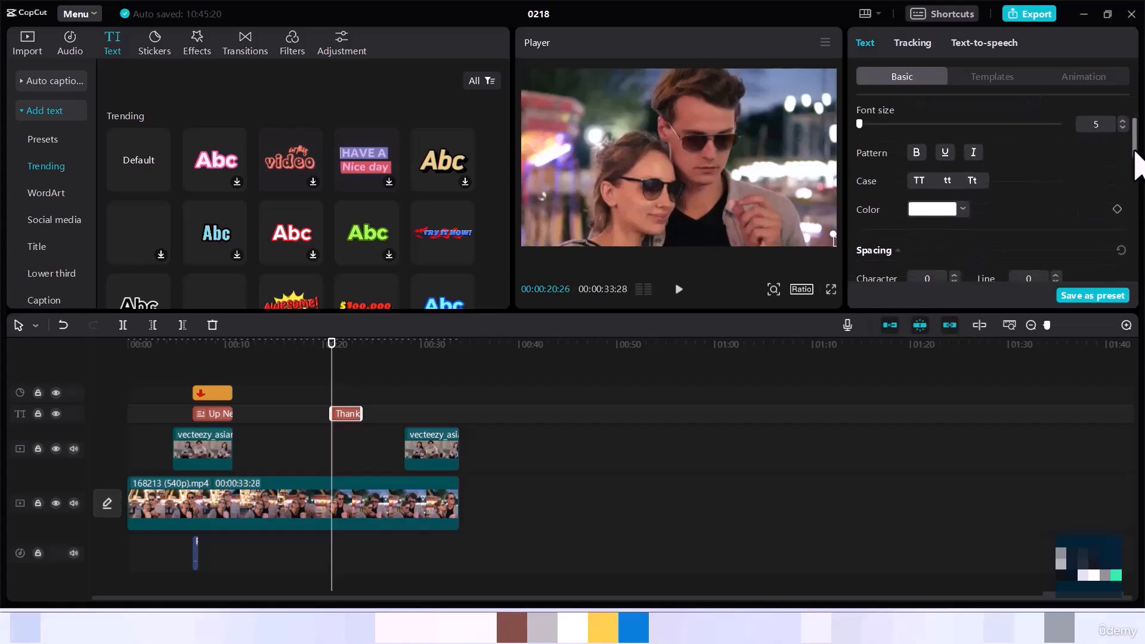
{"action": "scroll", "coordinate": [1136, 158], "scroll_direction": "down", "scroll_amount": 2}
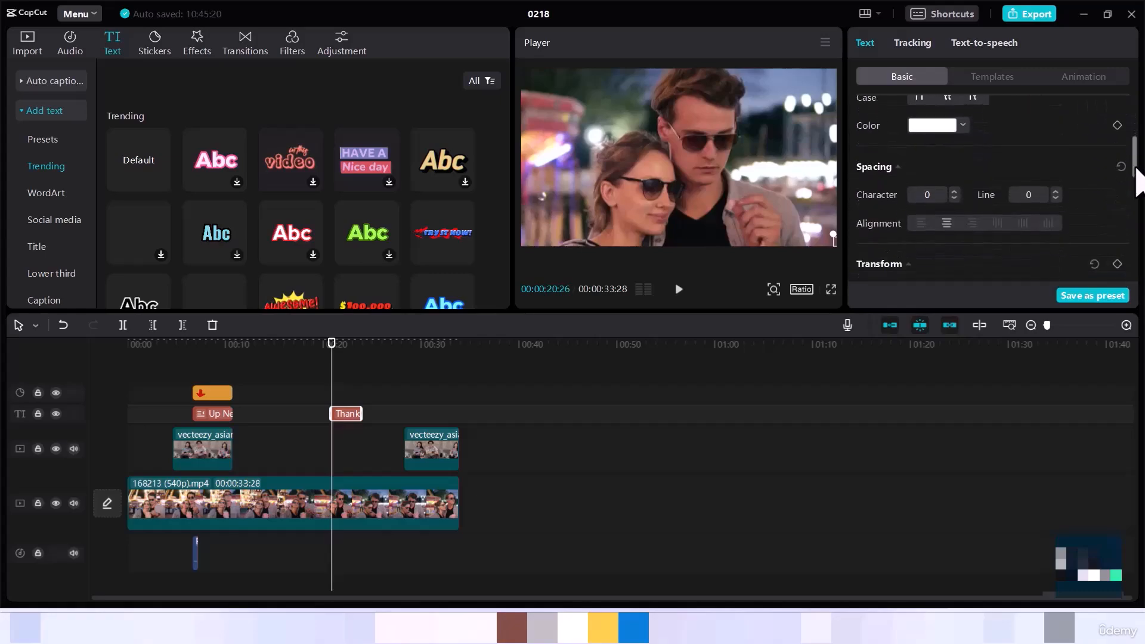
{"action": "scroll", "coordinate": [1135, 173], "scroll_direction": "down", "scroll_amount": 1}
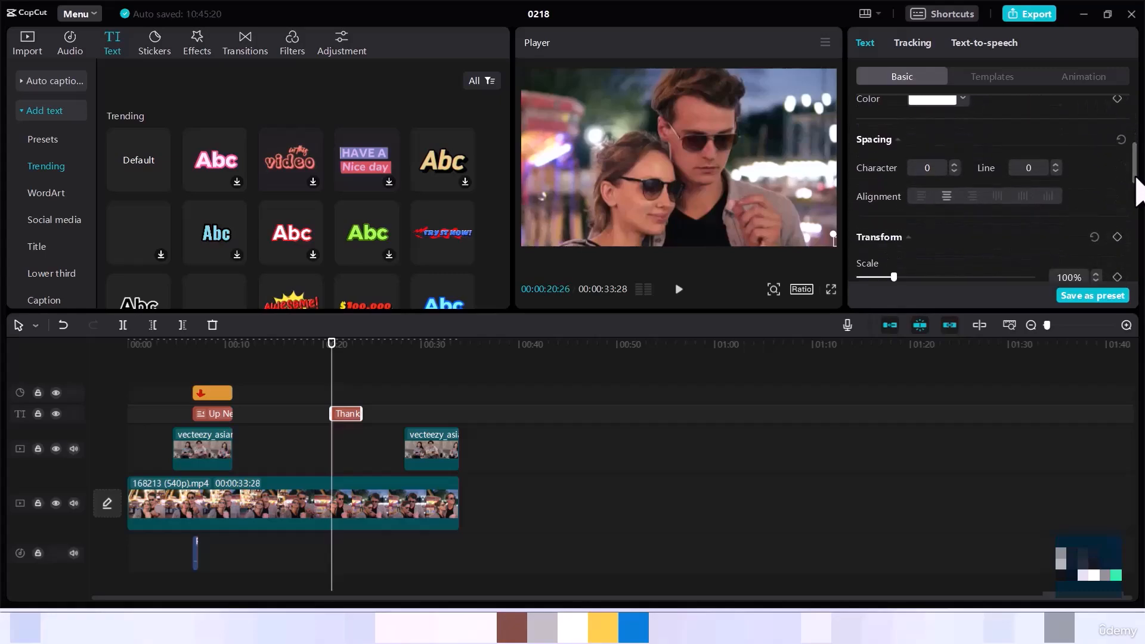
{"action": "scroll", "coordinate": [1138, 179], "scroll_direction": "down", "scroll_amount": 2}
{"action": "scroll", "coordinate": [1136, 161], "scroll_direction": "up", "scroll_amount": 6}
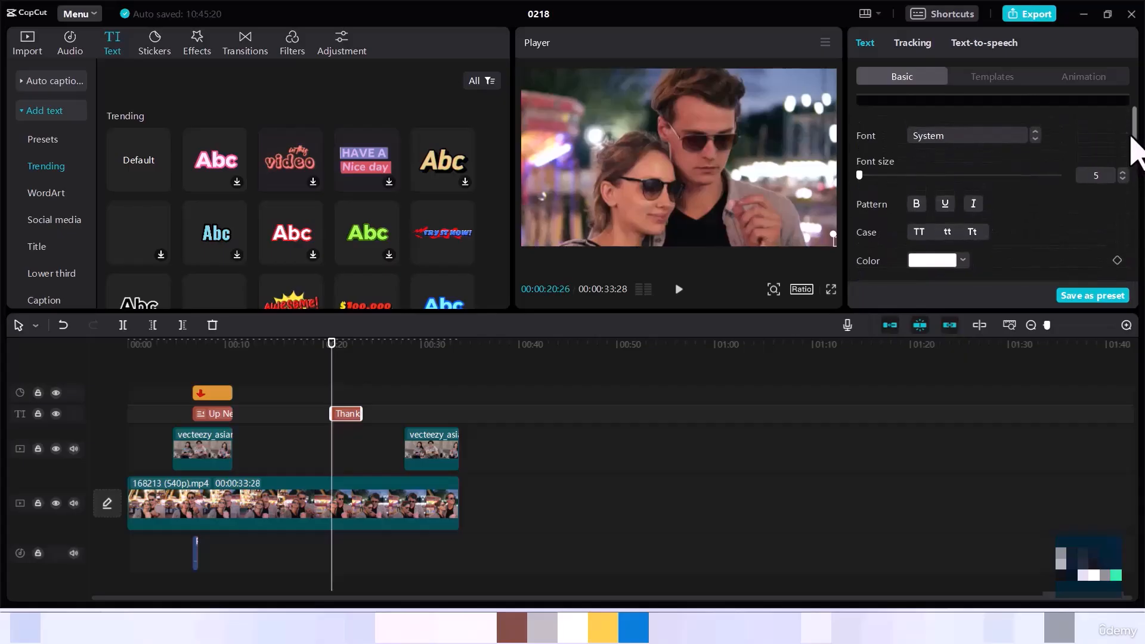
{"action": "scroll", "coordinate": [1135, 137], "scroll_direction": "up", "scroll_amount": 1}
{"action": "scroll", "coordinate": [1136, 137], "scroll_direction": "down", "scroll_amount": 1}
{"action": "scroll", "coordinate": [1134, 128], "scroll_direction": "up", "scroll_amount": 1}
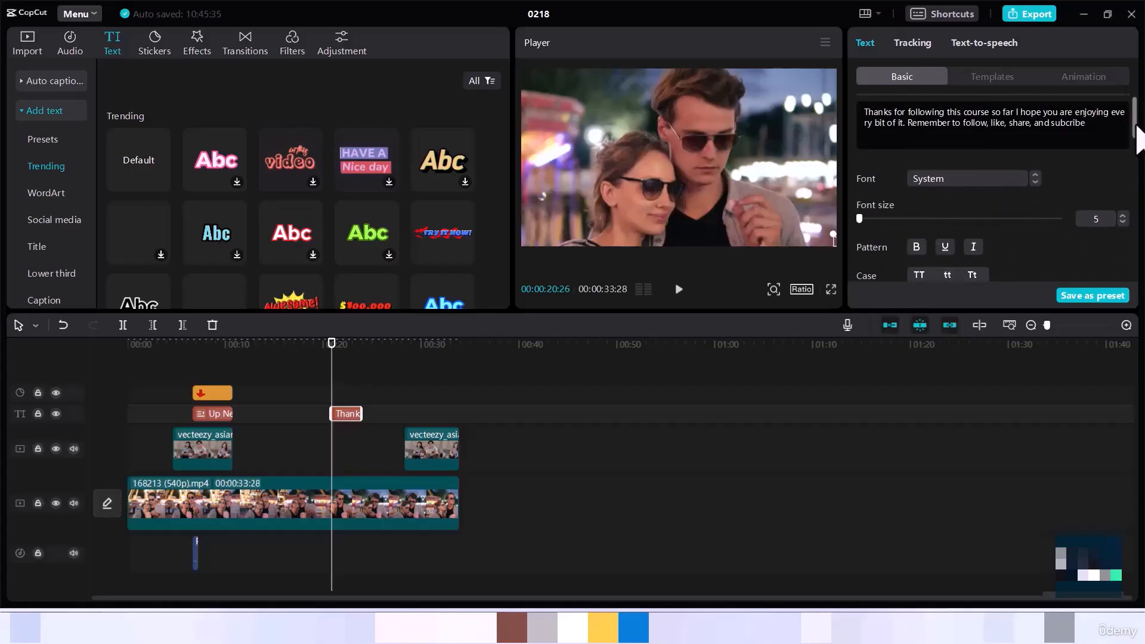
{"action": "left_click_drag", "start_coordinate": [1136, 127], "coordinate": [1134, 203]}
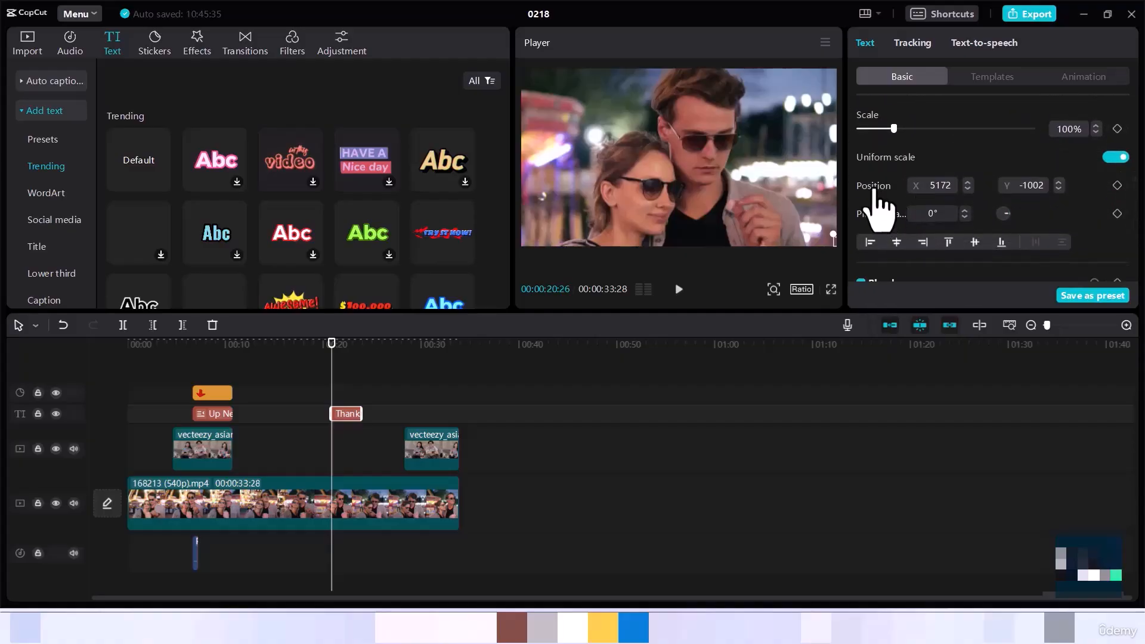
{"action": "left_click", "coordinate": [1116, 185]}
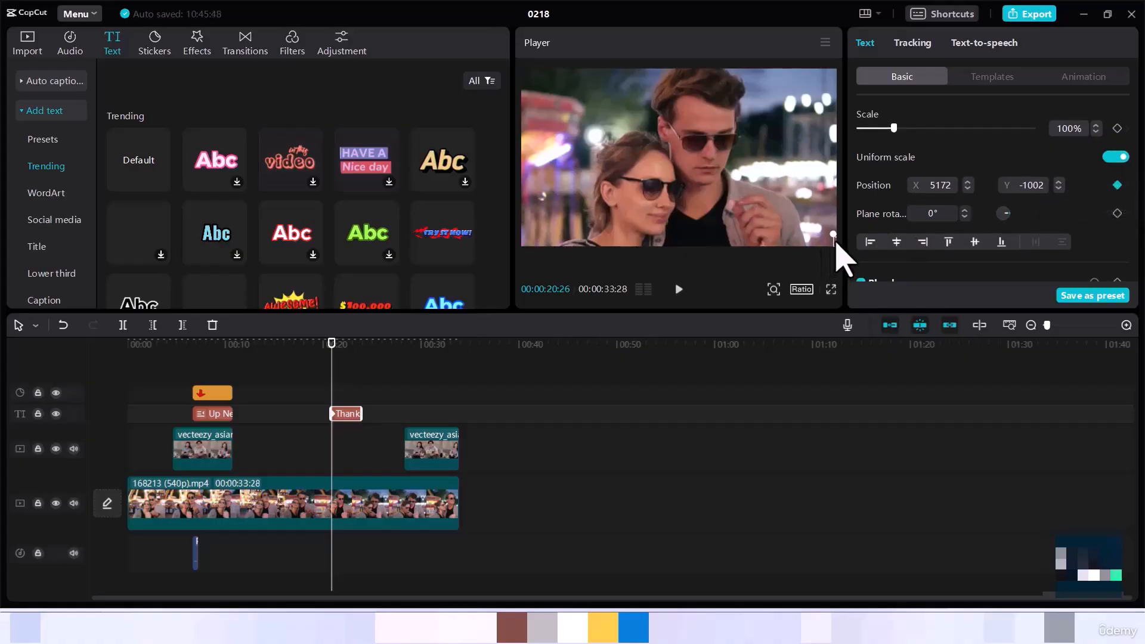
Try to carry the text past the frame's lower left edge, about X -5219, Y -1002, and advance the playhead to about 00:00:23:09.
{"action": "left_click_drag", "start_coordinate": [835, 241], "coordinate": [554, 245]}
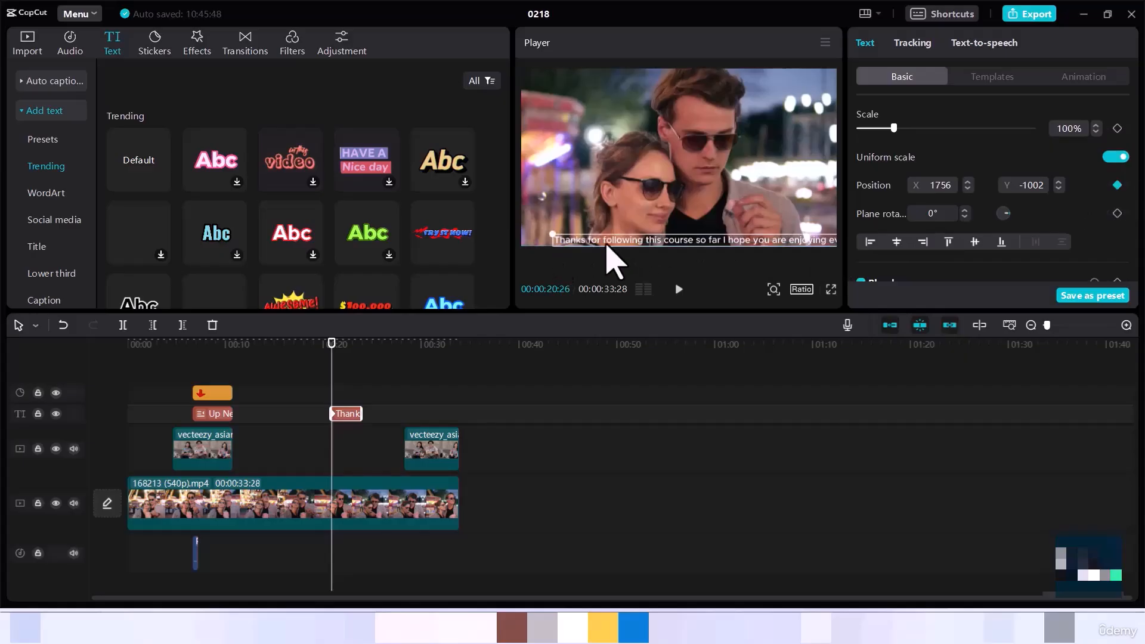
{"action": "left_click_drag", "start_coordinate": [797, 238], "coordinate": [537, 242]}
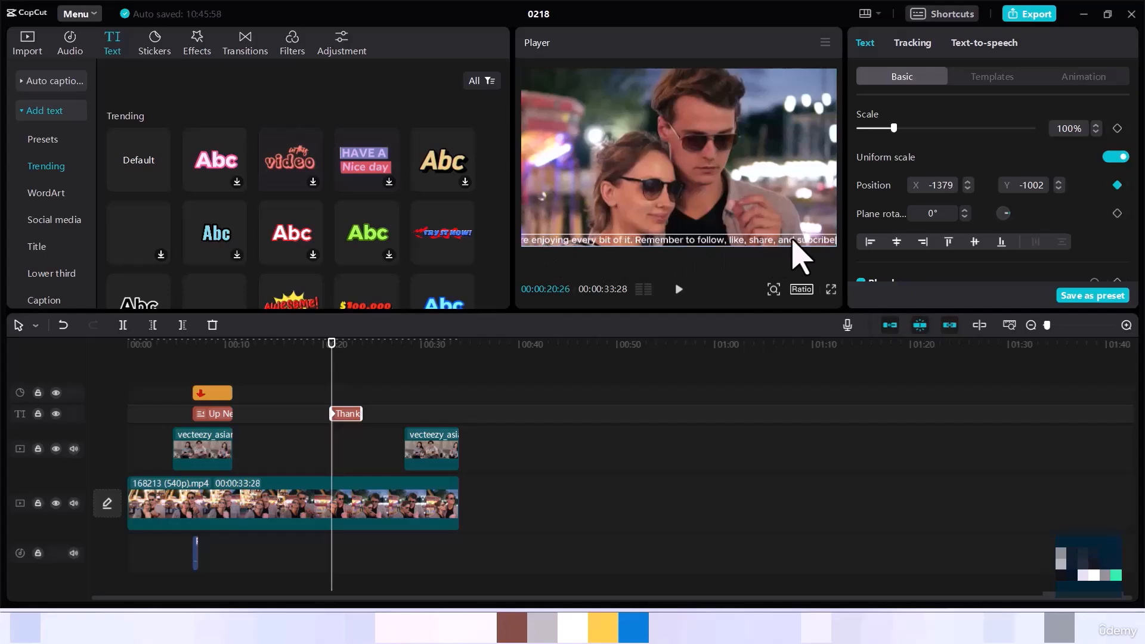
{"action": "left_click_drag", "start_coordinate": [792, 239], "coordinate": [672, 246]}
{"action": "left_click_drag", "start_coordinate": [662, 246], "coordinate": [510, 238]}
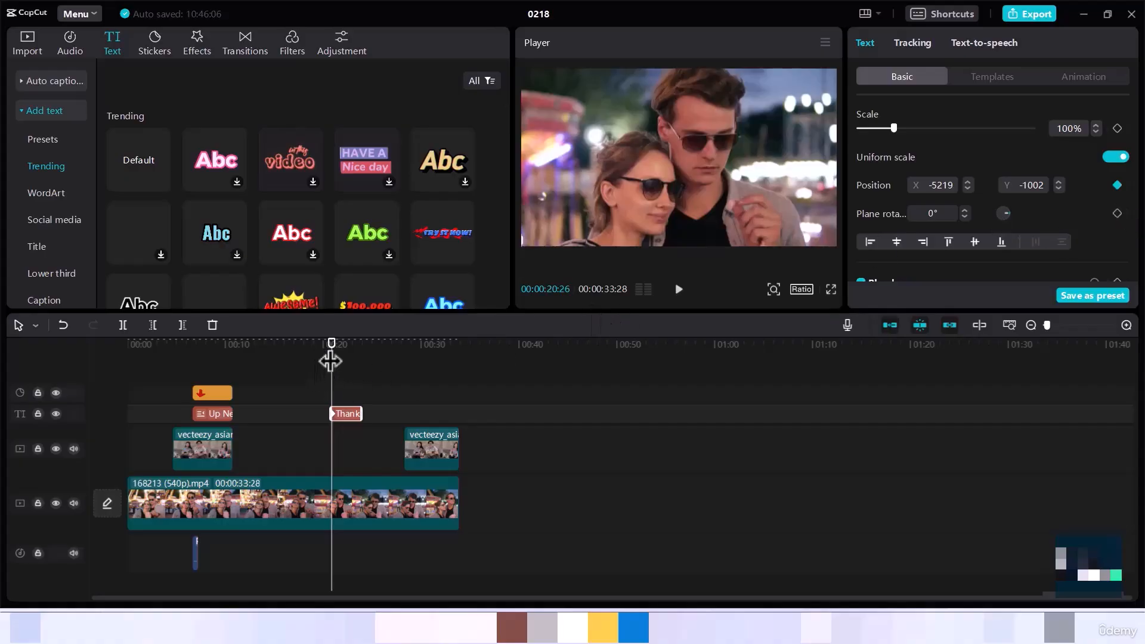
{"action": "left_click_drag", "start_coordinate": [330, 358], "coordinate": [356, 343]}
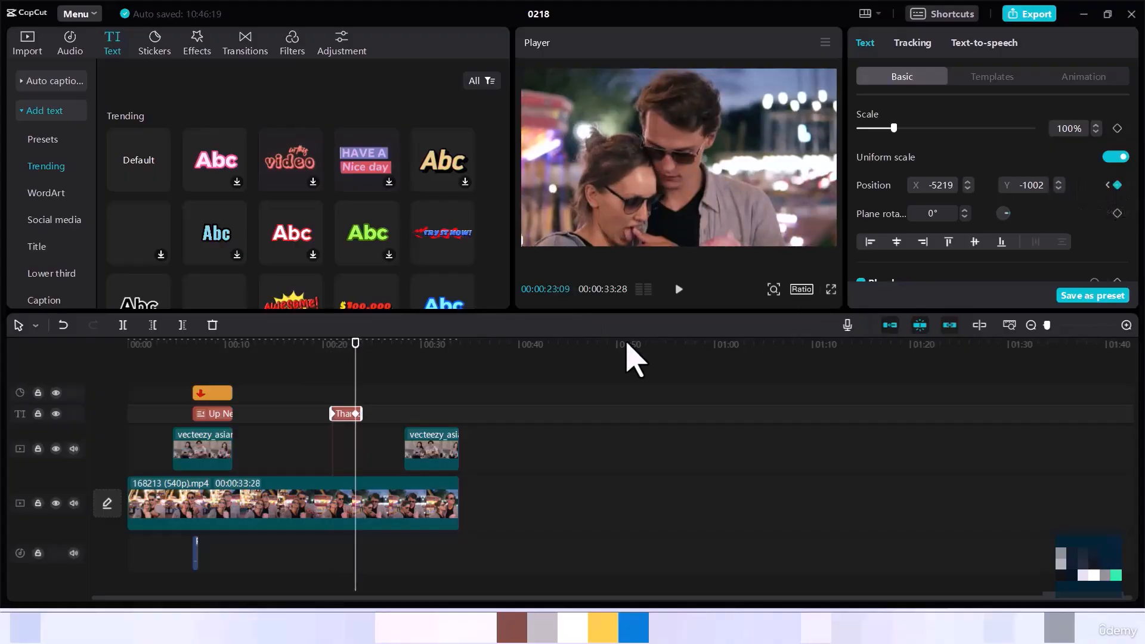
Go back to the first keyframe at 00:00:20:26 and try to reposition its text to about X -2109, Y -875.
{"action": "left_click_drag", "start_coordinate": [354, 356], "coordinate": [327, 387]}
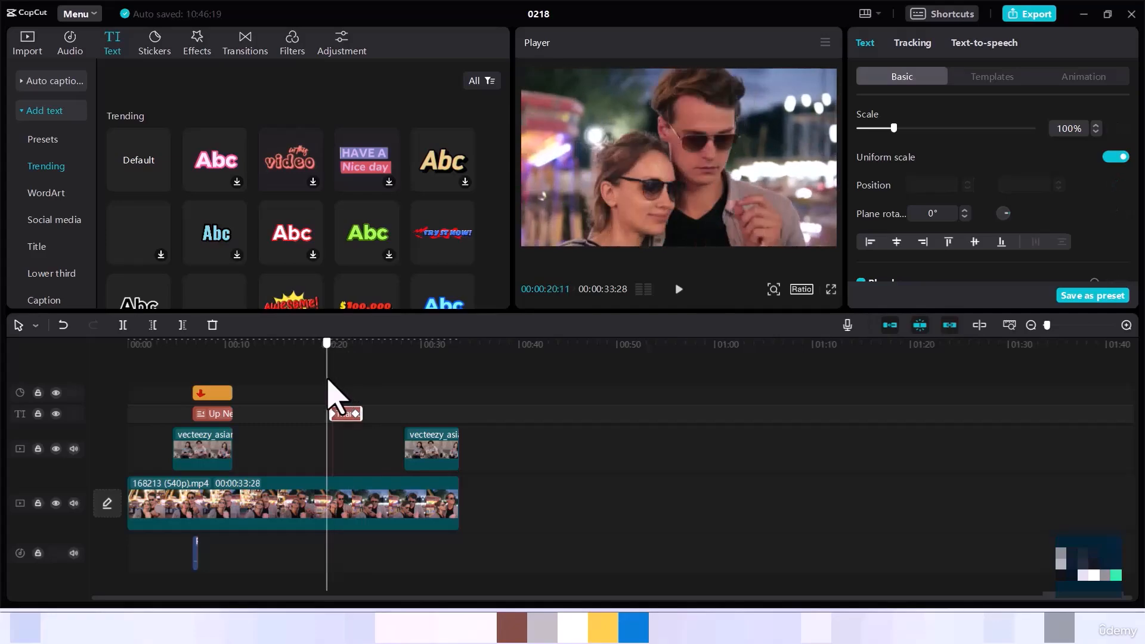
{"action": "left_click", "coordinate": [332, 413]}
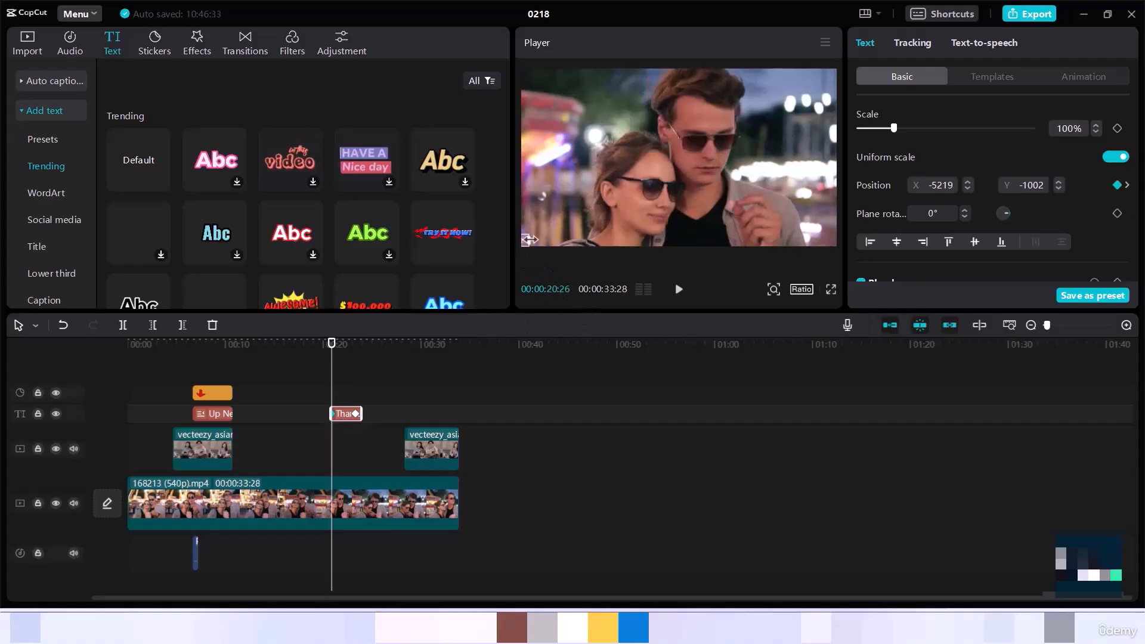
{"action": "left_click_drag", "start_coordinate": [528, 239], "coordinate": [782, 242]}
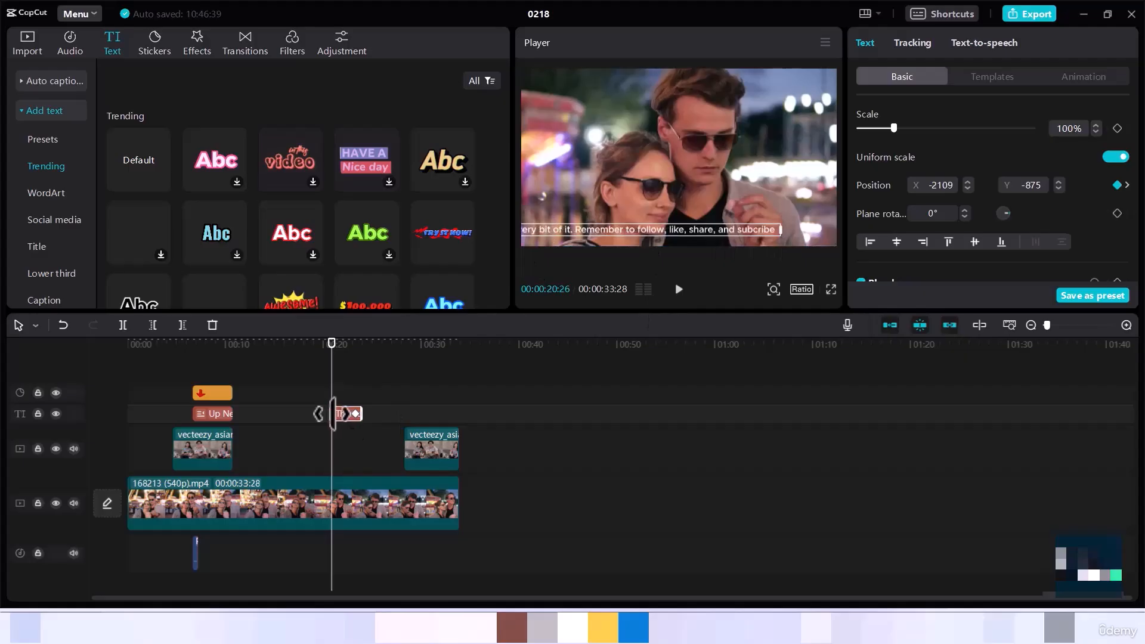
Delete both position keyframes from the thank-you text clip.
{"action": "right_click", "coordinate": [333, 414]}
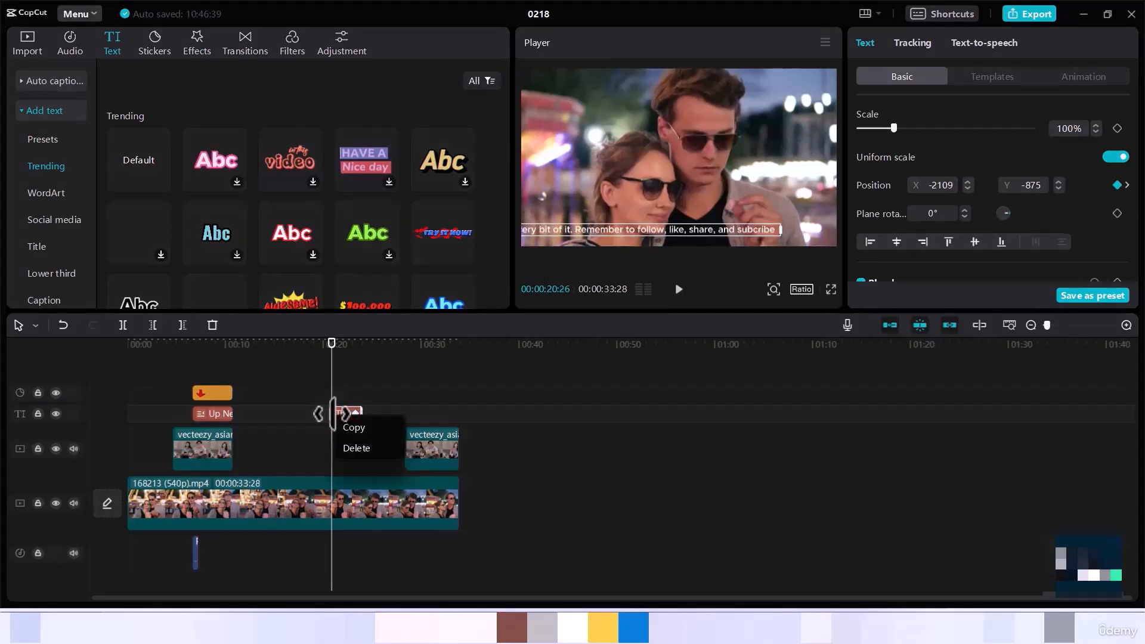
{"action": "left_click", "coordinate": [361, 451]}
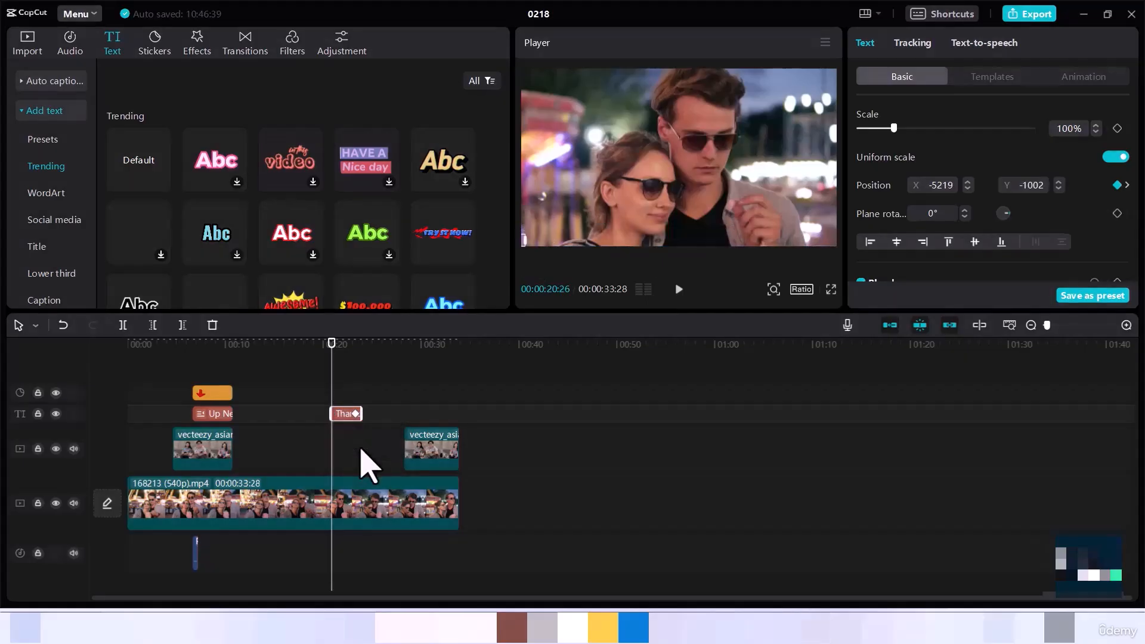
{"action": "right_click", "coordinate": [356, 414]}
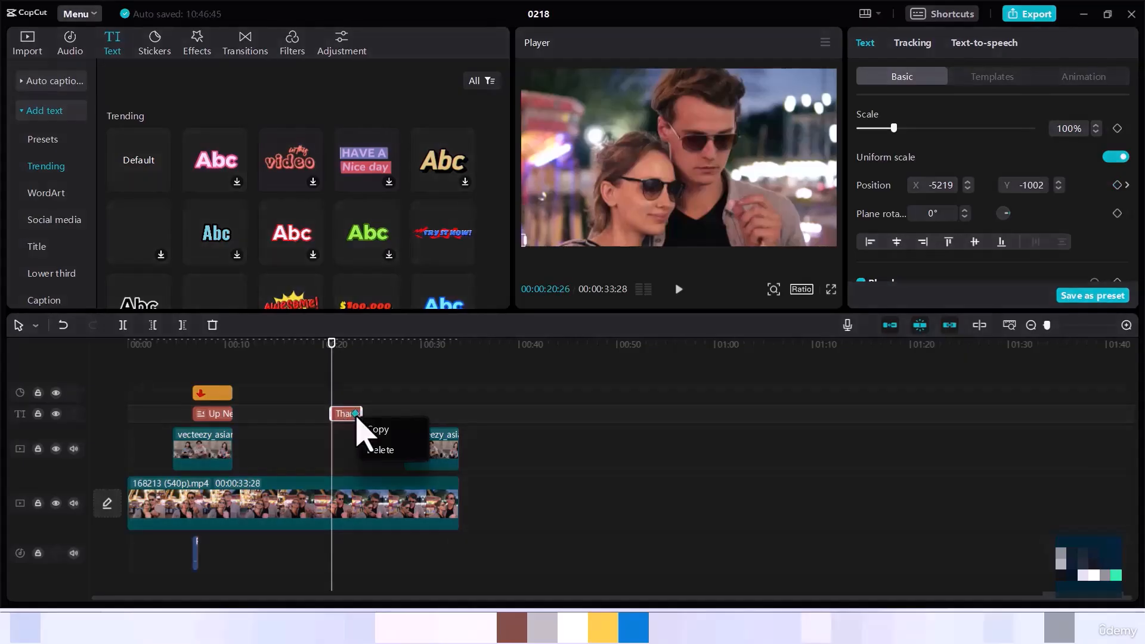
{"action": "left_click", "coordinate": [382, 450]}
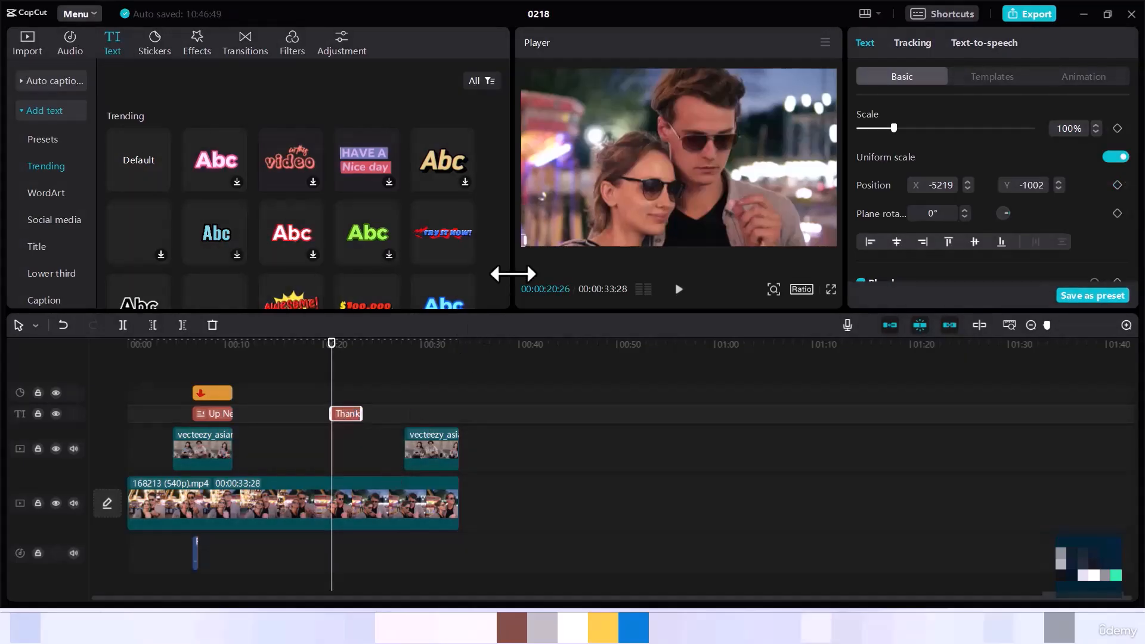
Add a position keyframe at 00:00:20:26 with the text just outside the frame's lower right corner, about X 5185, Y -1002.
{"action": "left_click_drag", "start_coordinate": [523, 240], "coordinate": [660, 180]}
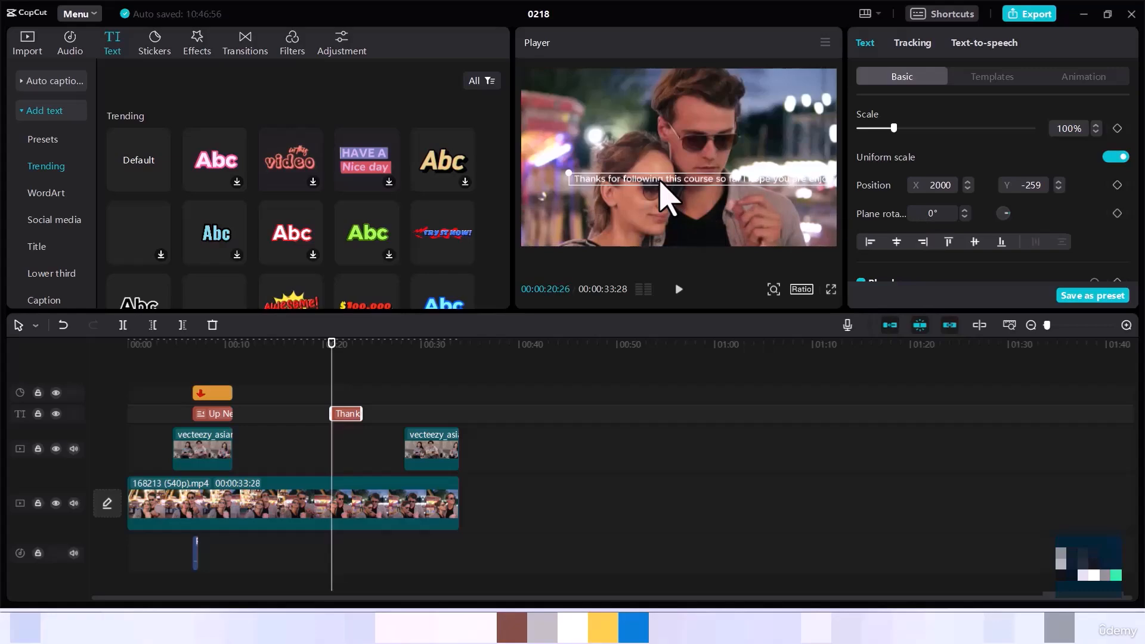
{"action": "left_click", "coordinate": [1116, 185]}
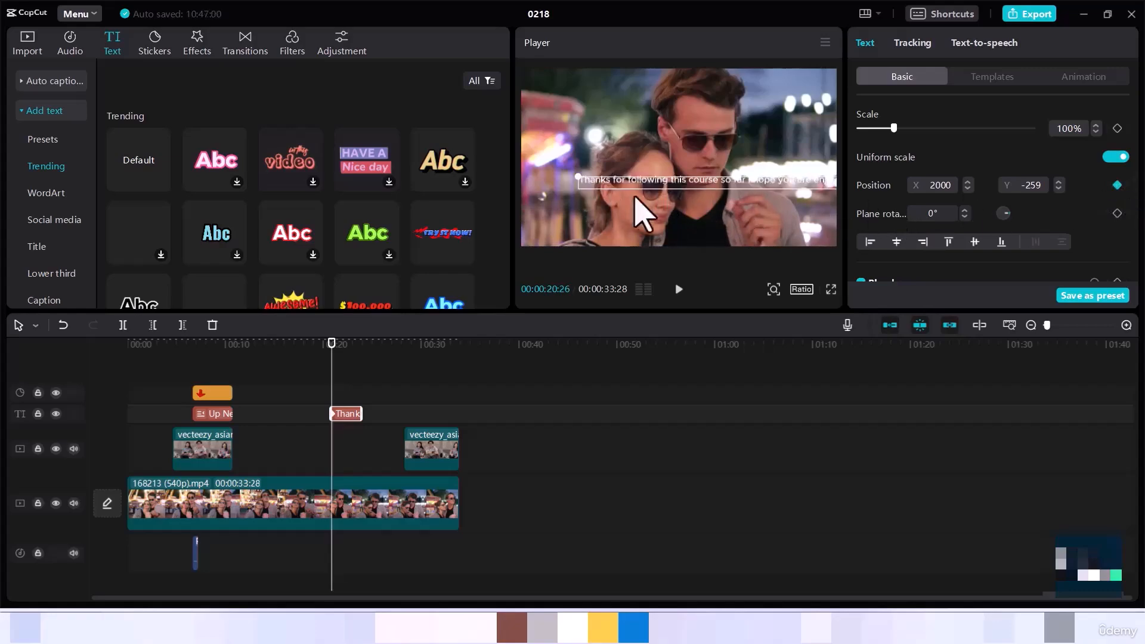
{"action": "left_click_drag", "start_coordinate": [634, 197], "coordinate": [843, 242]}
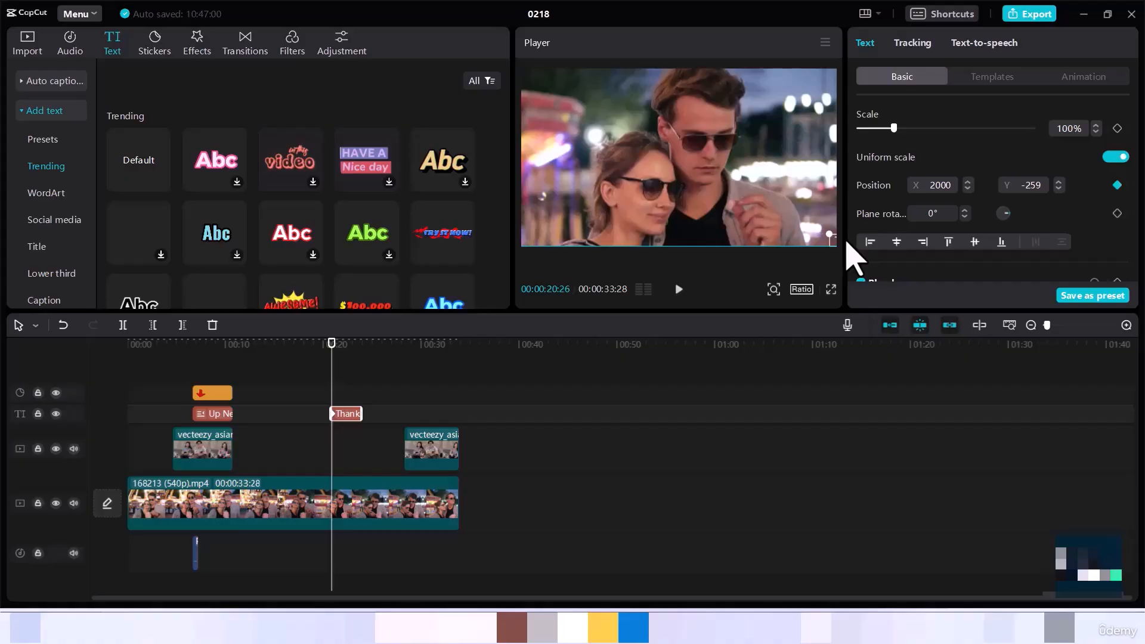
{"action": "mouse_move", "coordinate": [845, 242]}
{"action": "left_mouse_down"}
{"action": "mouse_move", "coordinate": [832, 241]}
{"action": "mouse_move", "coordinate": [838, 251]}
{"action": "mouse_move", "coordinate": [834, 240]}
{"action": "left_mouse_up"}
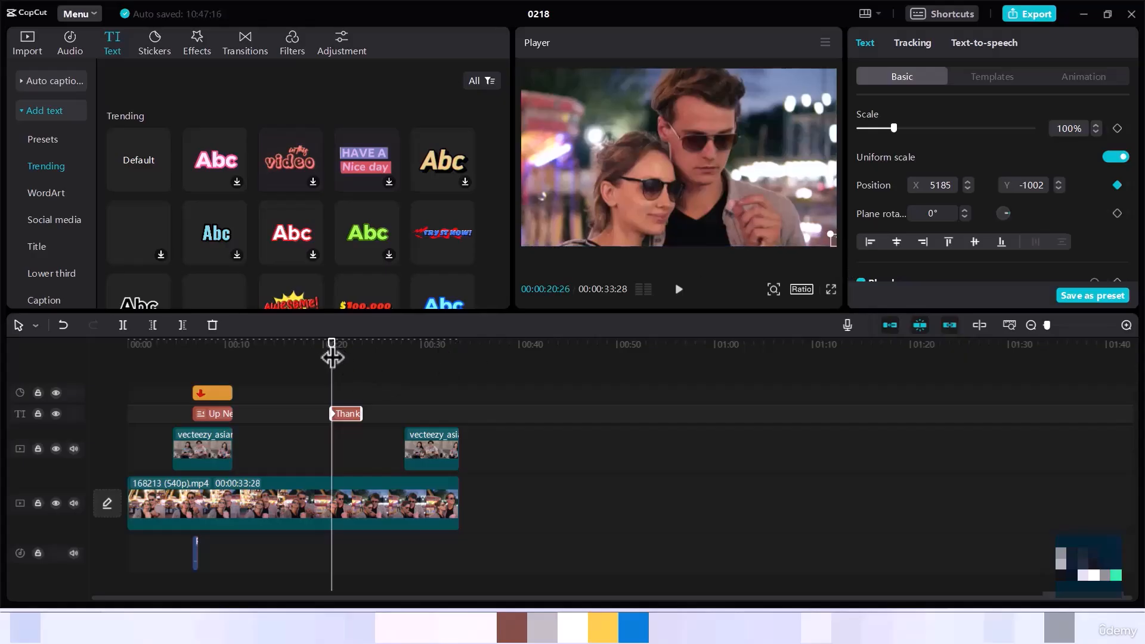
Create an end position keyframe at 00:00:23:11 with the text past the frame's lower left edge, about X -5205, Y -1002.
{"action": "left_click_drag", "start_coordinate": [332, 357], "coordinate": [356, 358]}
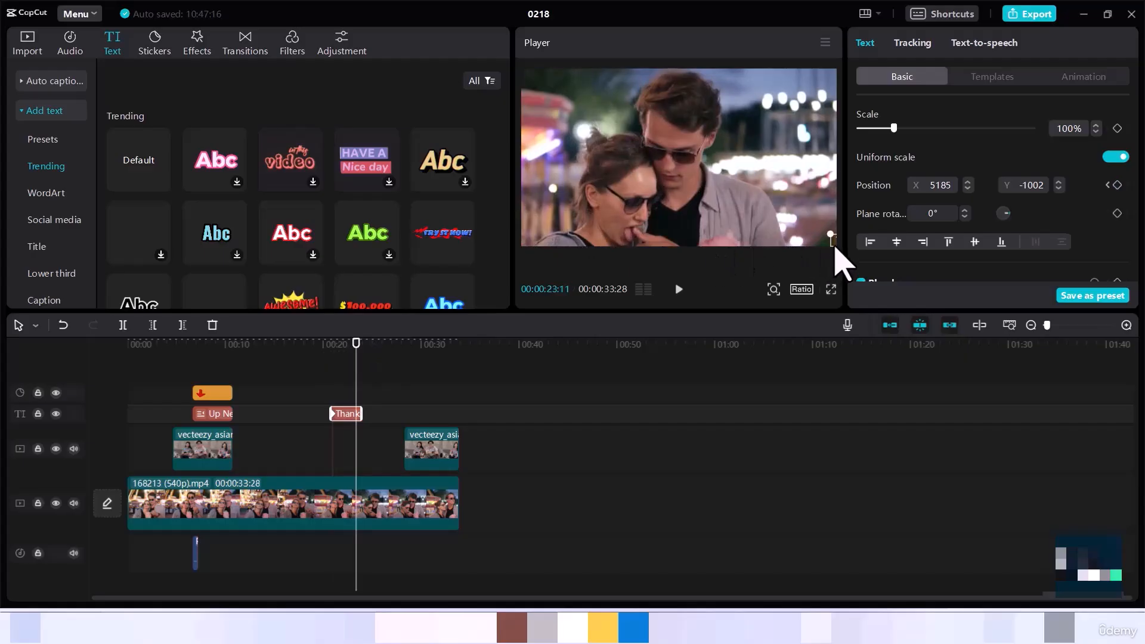
{"action": "left_click_drag", "start_coordinate": [834, 244], "coordinate": [525, 244]}
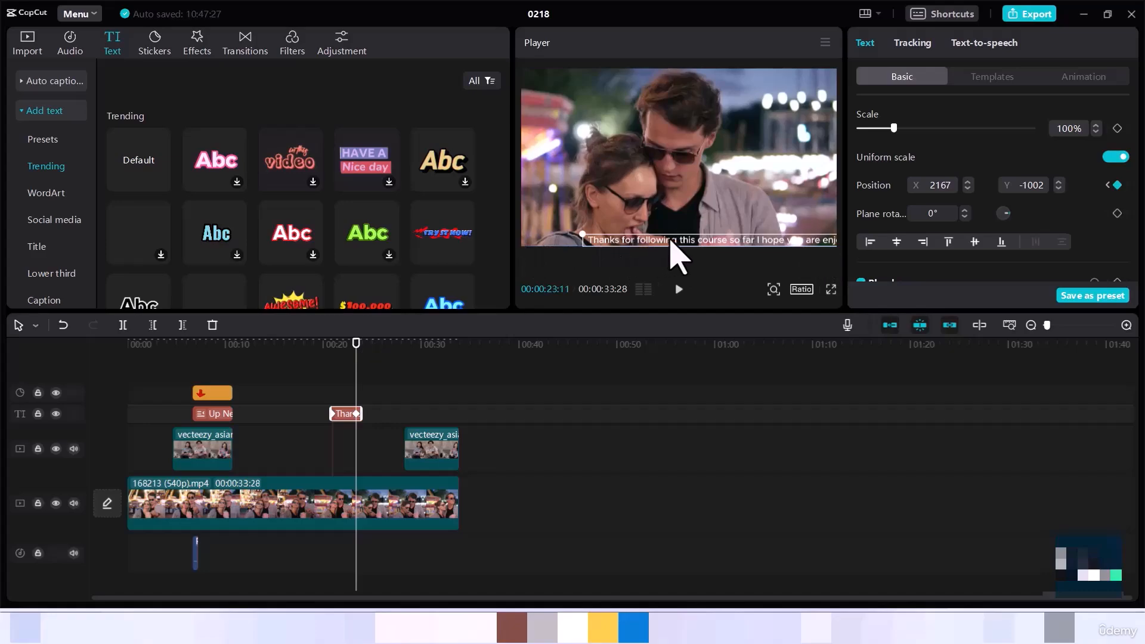
{"action": "left_click_drag", "start_coordinate": [669, 245], "coordinate": [396, 248]}
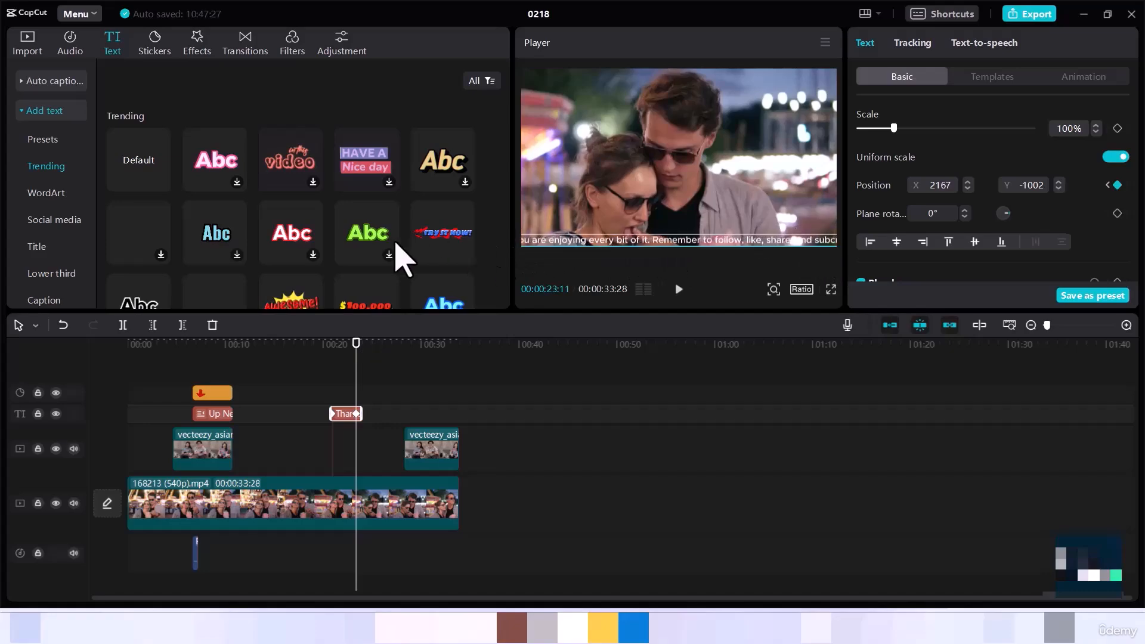
{"action": "left_click_drag", "start_coordinate": [723, 242], "coordinate": [507, 240]}
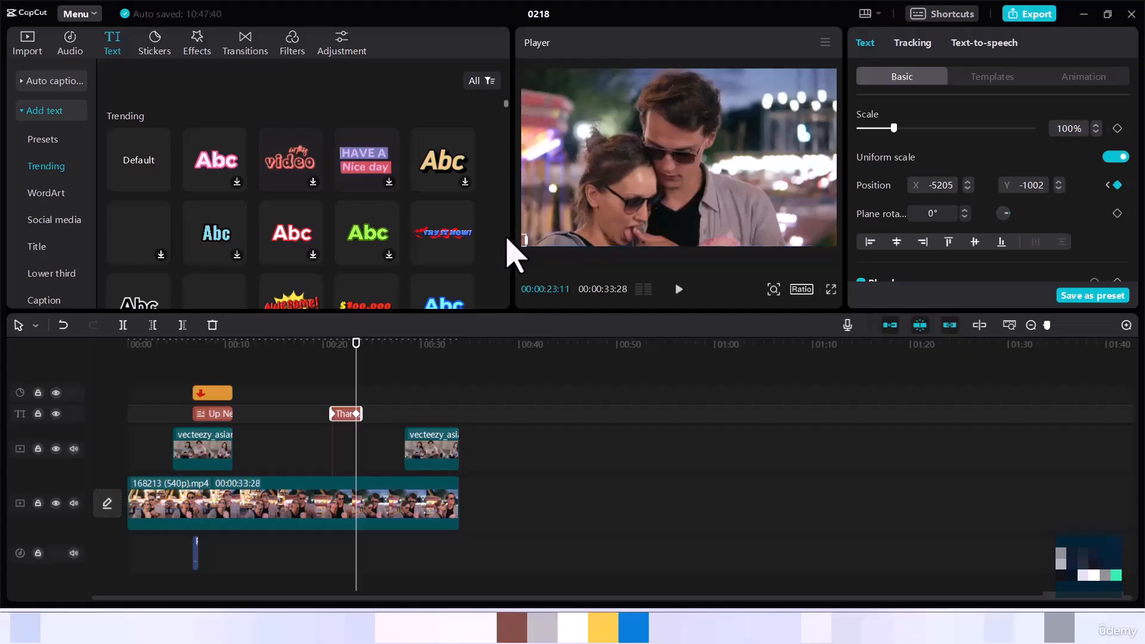
Play back the text's movement from just before the thank-you clip until after it ends.
{"action": "left_click_drag", "start_coordinate": [361, 346], "coordinate": [326, 344]}
{"action": "key", "text": "space"}
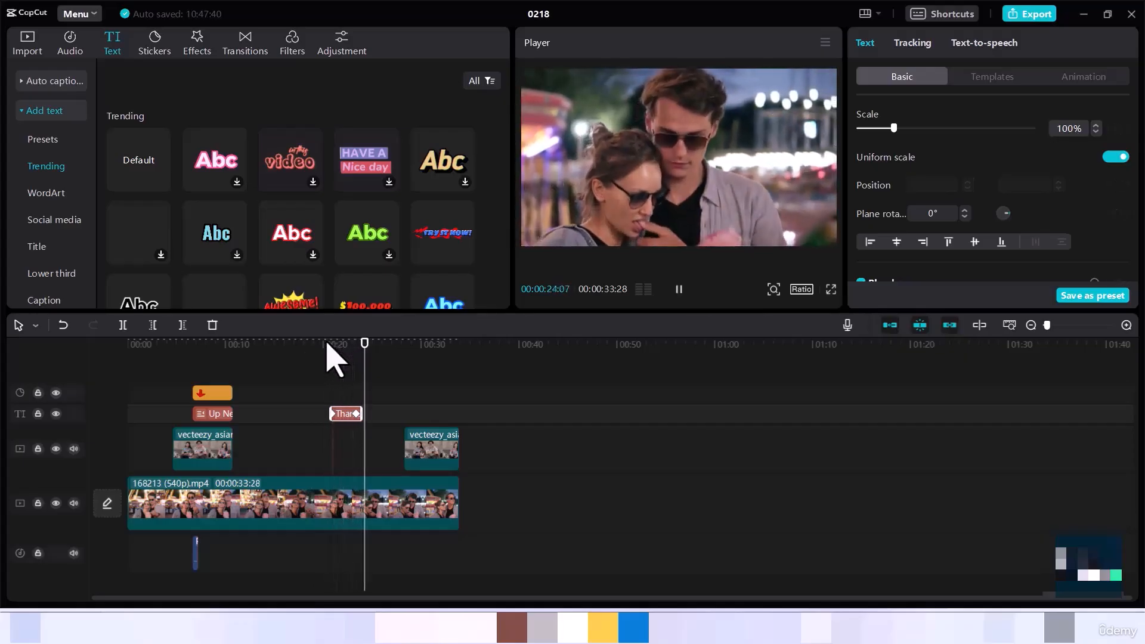
{"action": "key", "text": "space"}
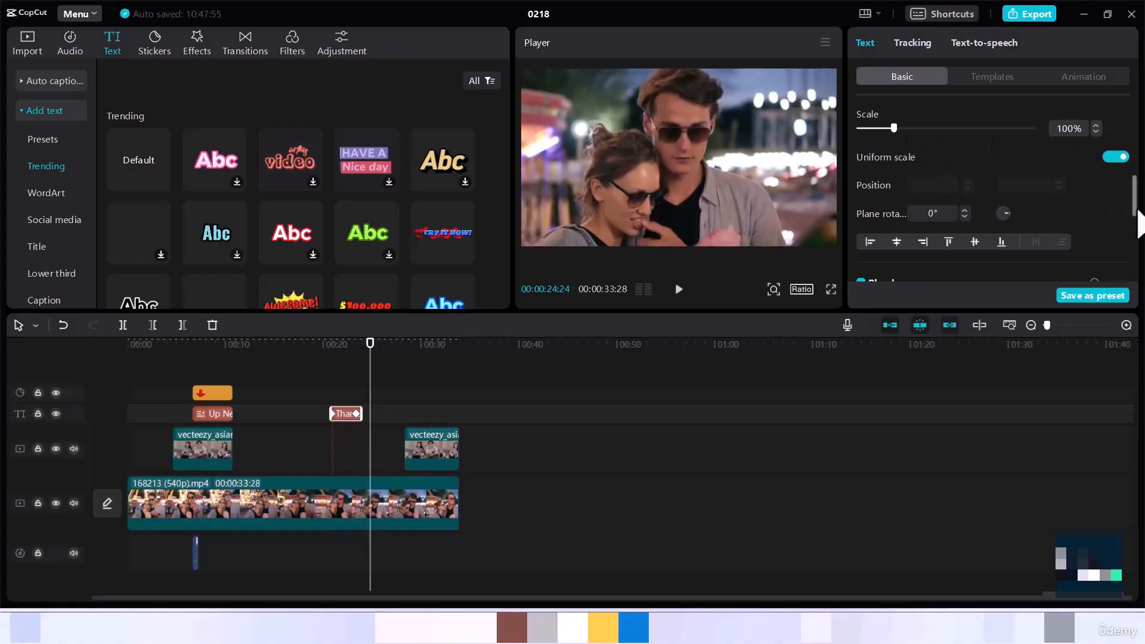
Extend the thank-you text clip to the end of the video and move its second keyframe to the clip's end.
{"action": "left_click_drag", "start_coordinate": [1135, 197], "coordinate": [1135, 101]}
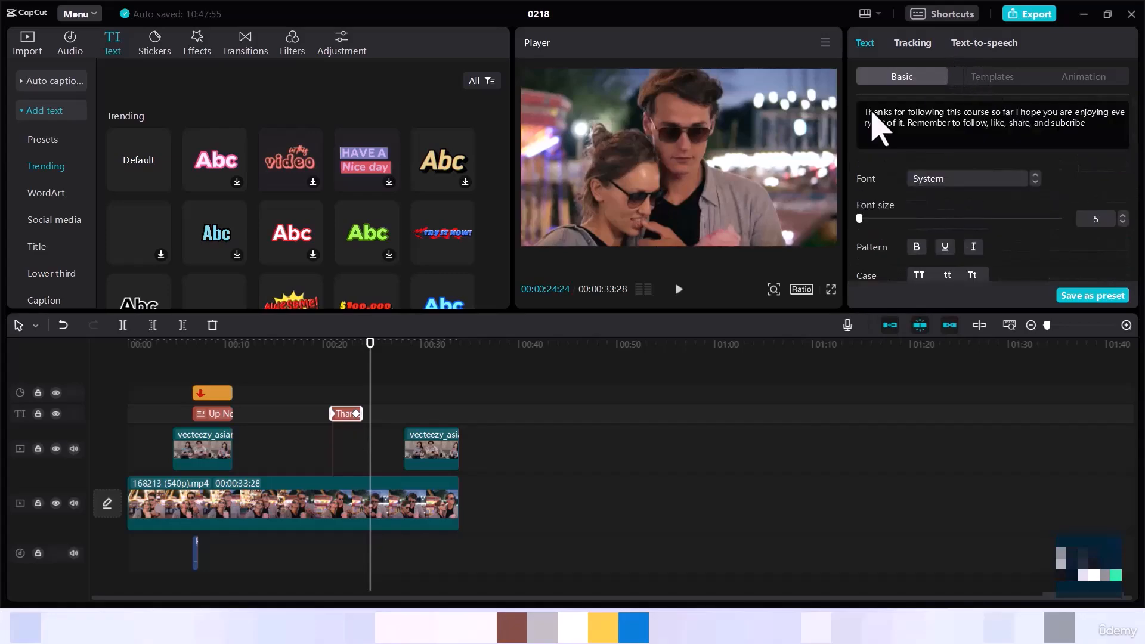
{"action": "left_click_drag", "start_coordinate": [362, 412], "coordinate": [460, 410]}
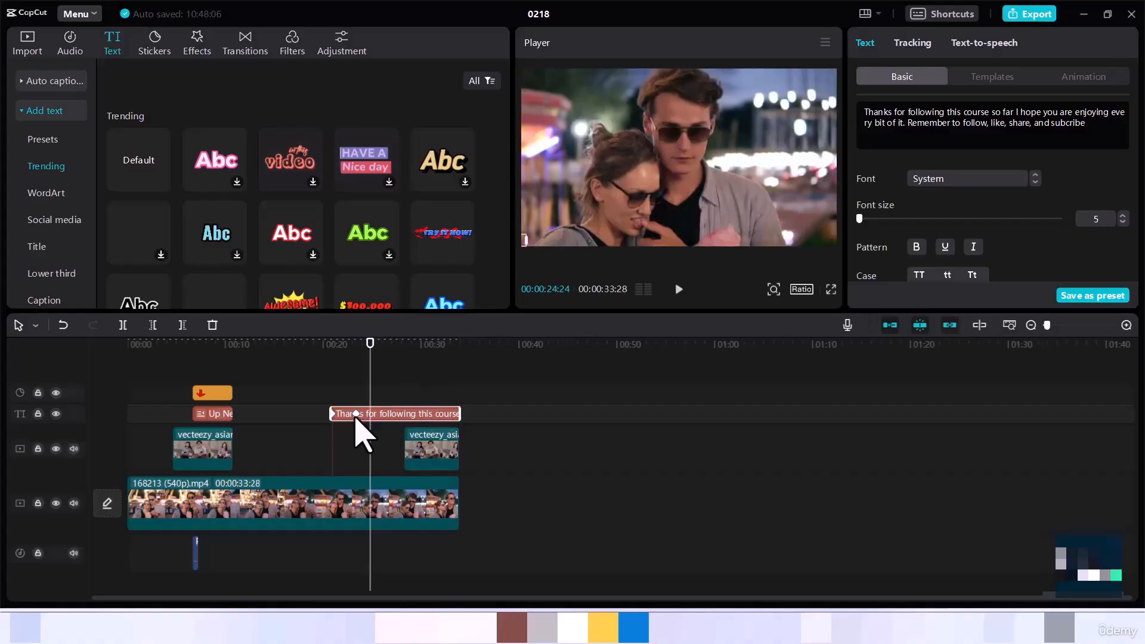
{"action": "left_click", "coordinate": [356, 416]}
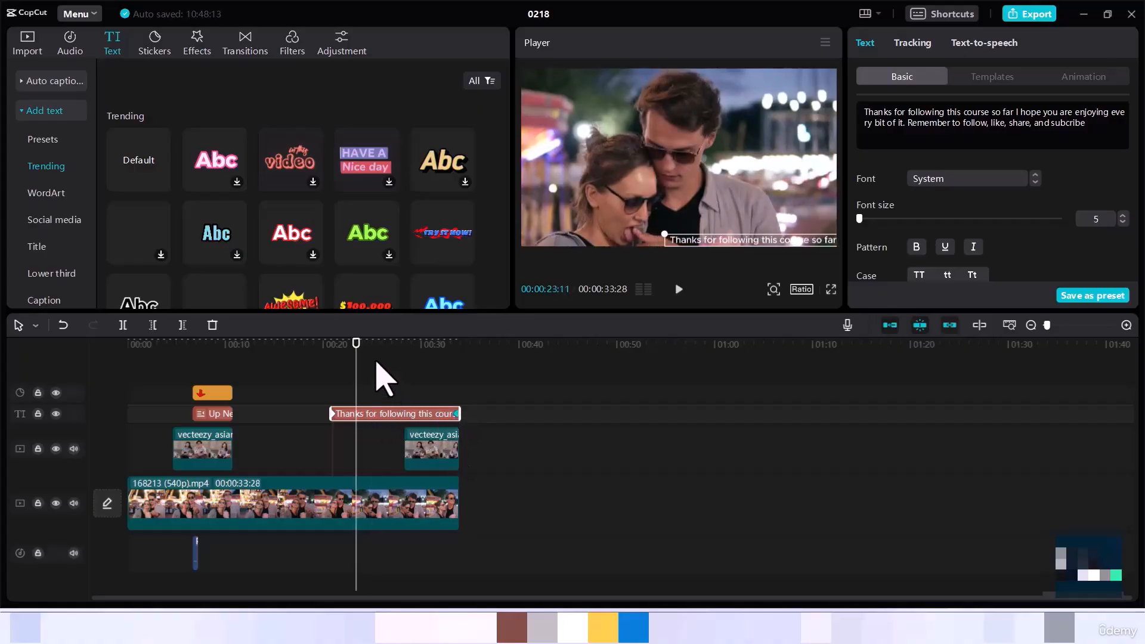
Play the video from about 00:00:20:07 to its end to review the slower scrolling text.
{"action": "left_click_drag", "start_coordinate": [356, 342], "coordinate": [322, 353]}
{"action": "left_click", "coordinate": [337, 394]}
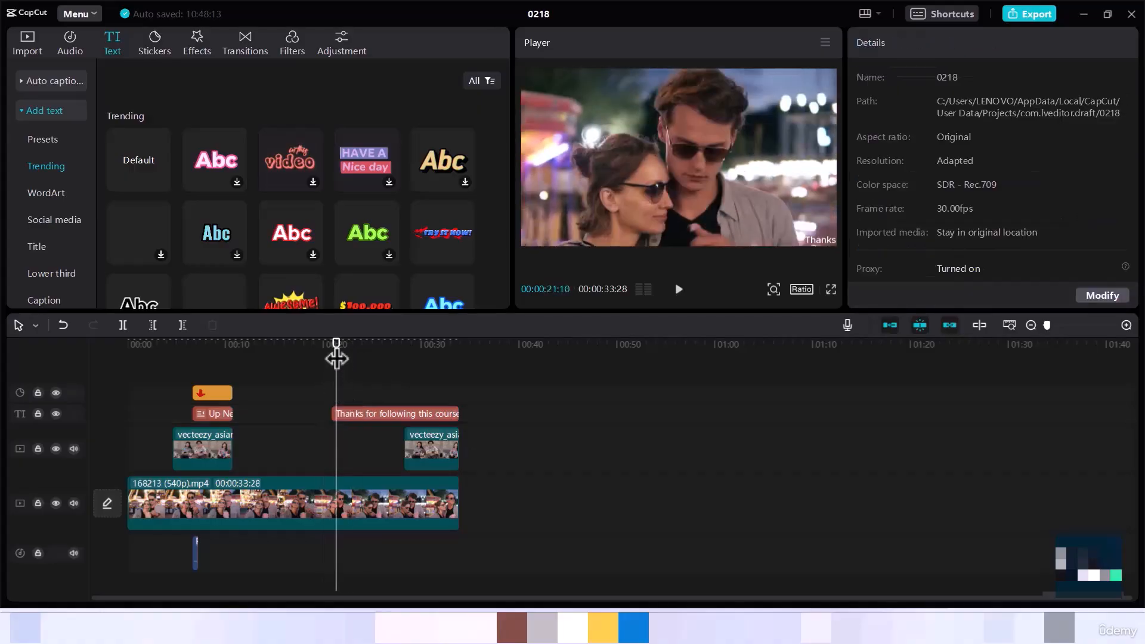
{"action": "left_click_drag", "start_coordinate": [337, 358], "coordinate": [326, 357]}
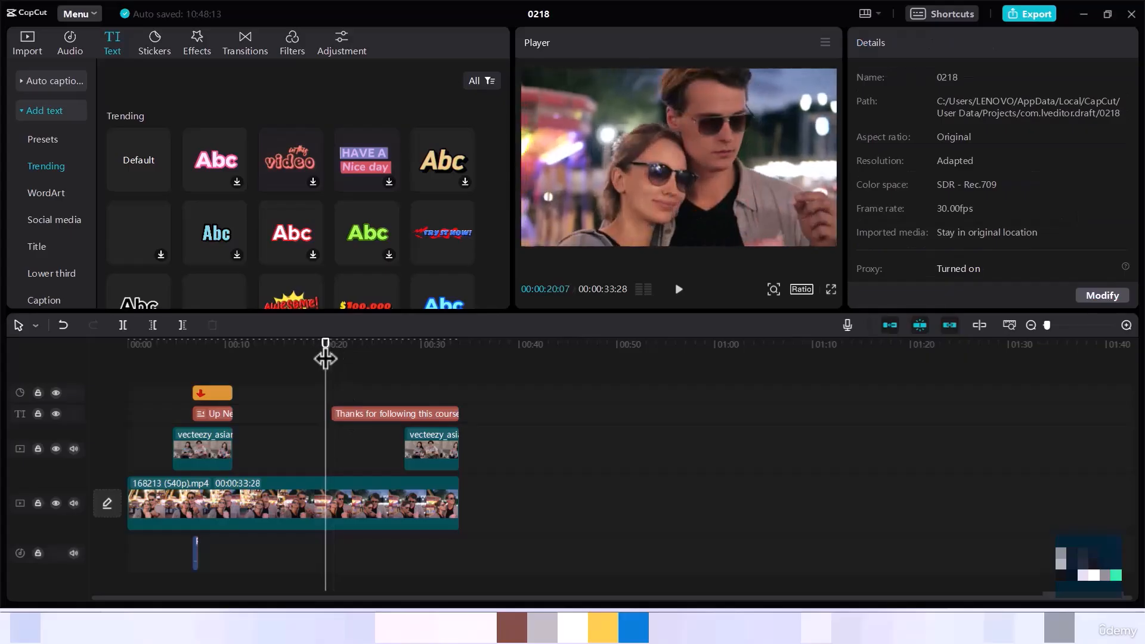
{"action": "key", "text": "space"}
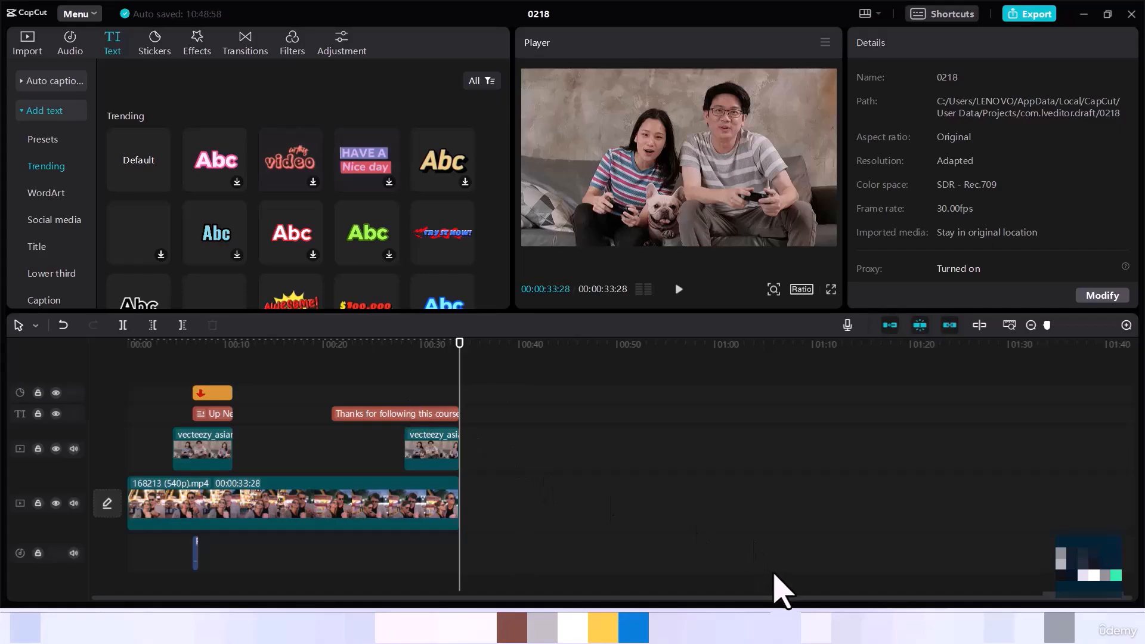
{"action": "mouse_move", "coordinate": [770, 628]}
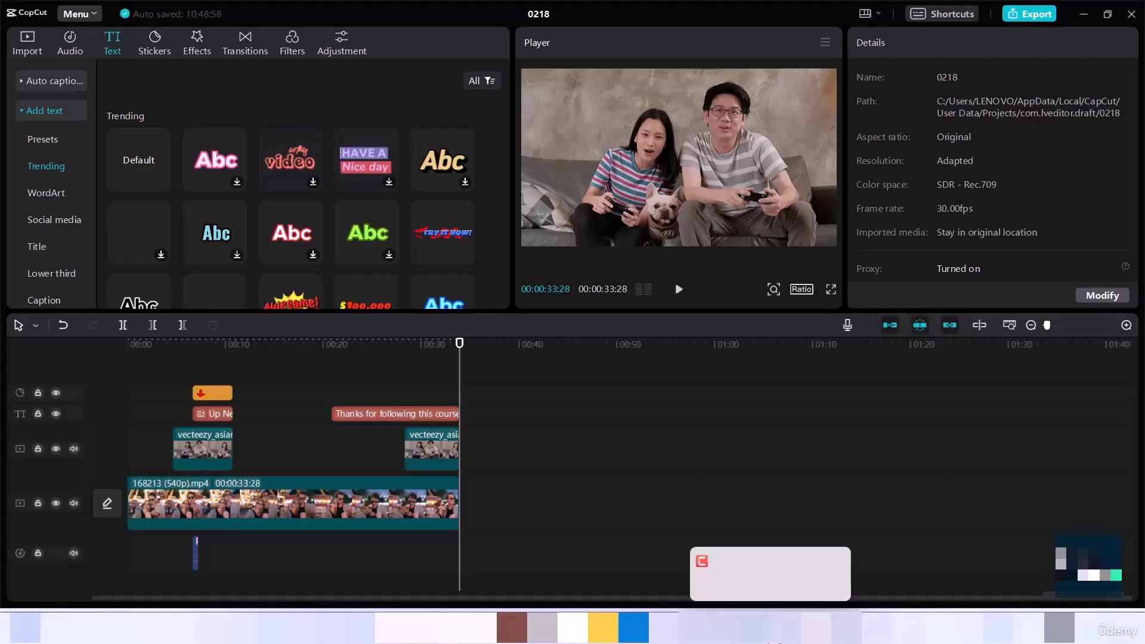